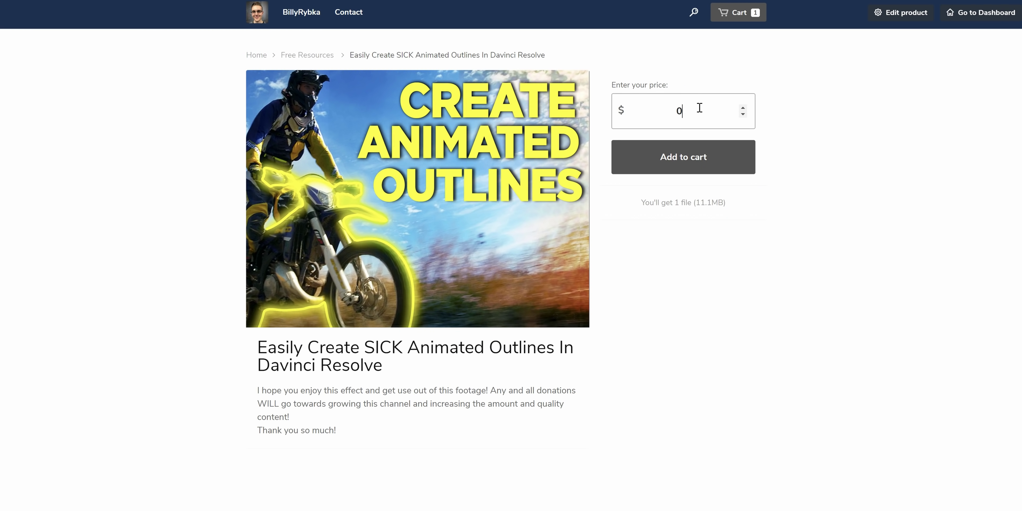
- Add the free animated-outlines download to the Gumroad cart at a $10 price
{"action": "left_click", "coordinate": [702, 154]}
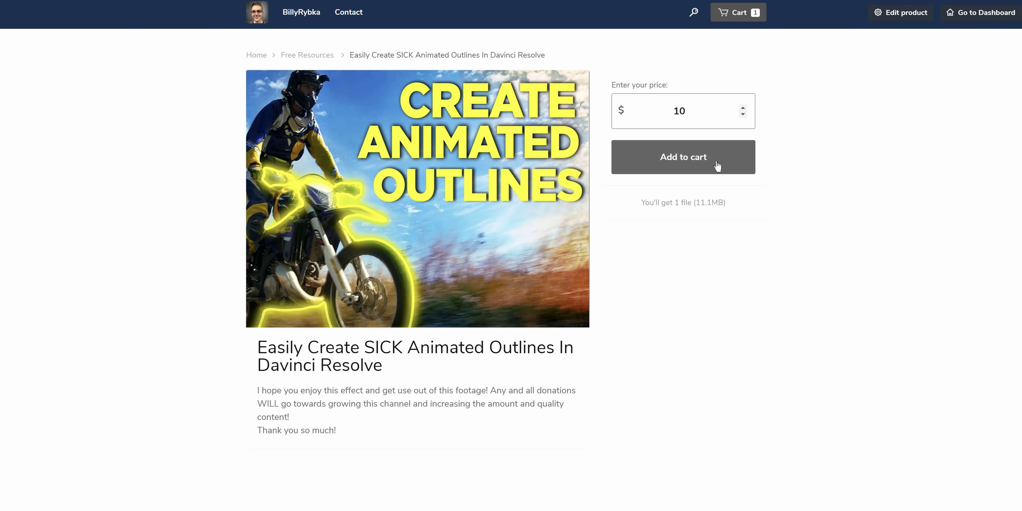
{"action": "left_click", "coordinate": [718, 166]}
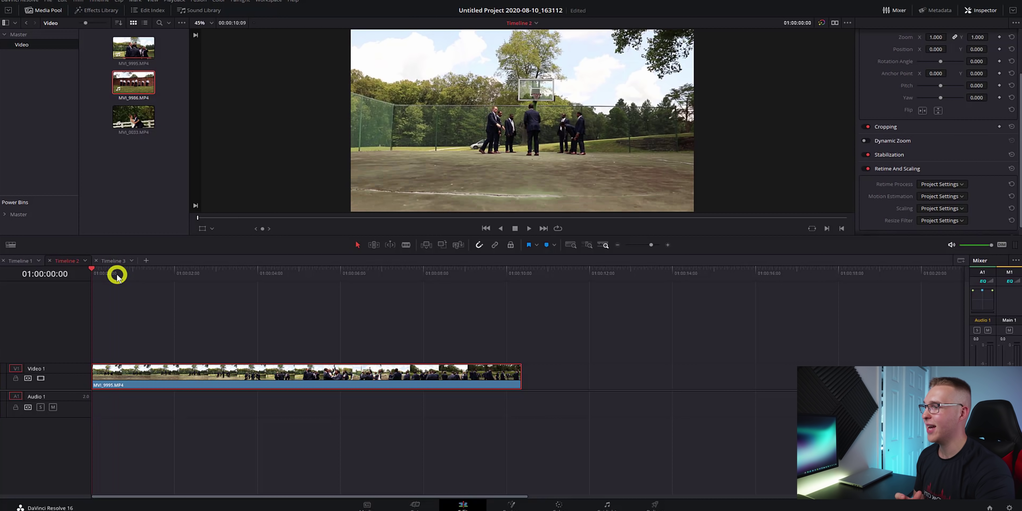
- Enable retime controls on MVI_9995.MP4 and add a speed point at 01:00:00:13
{"action": "left_click", "coordinate": [117, 277]}
{"action": "right_click", "coordinate": [131, 373]}
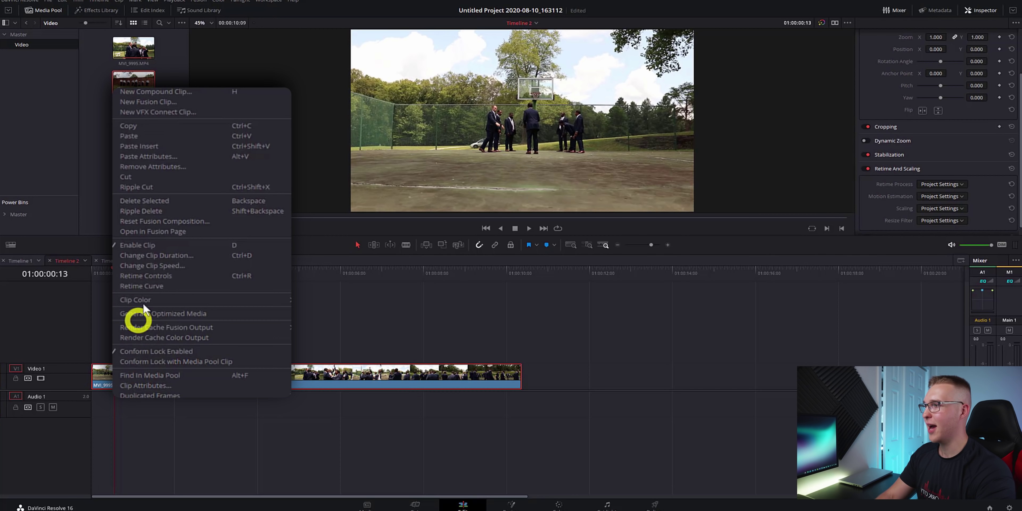
{"action": "left_click", "coordinate": [147, 276]}
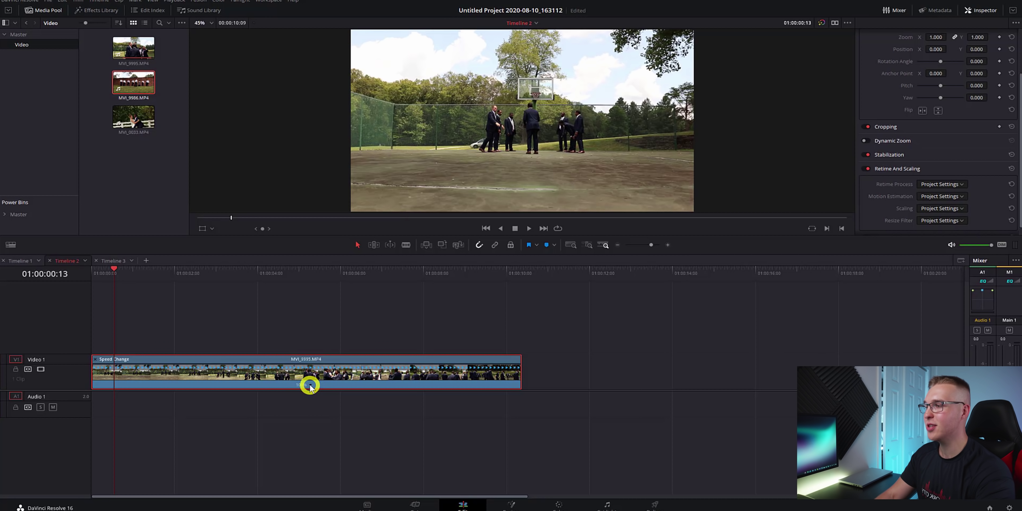
{"action": "left_click", "coordinate": [310, 385]}
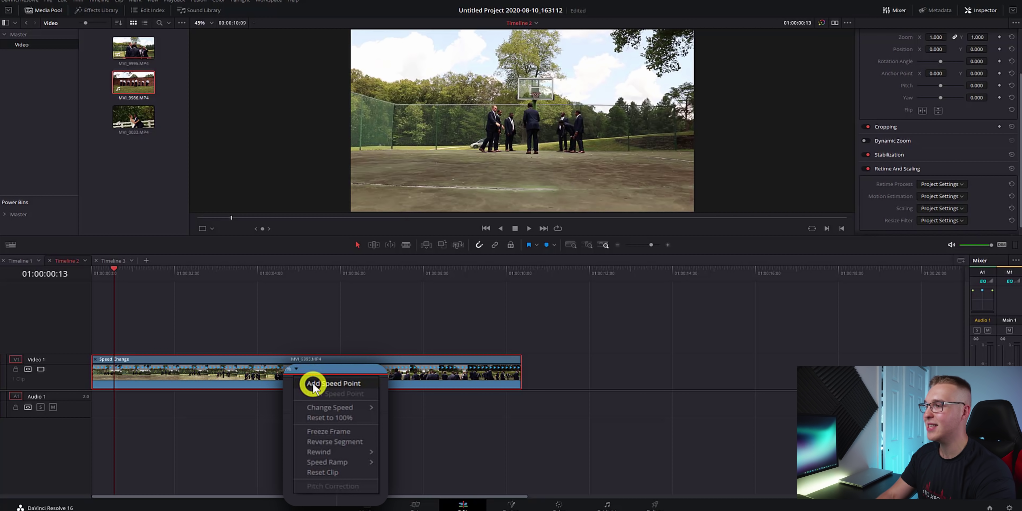
{"action": "left_click", "coordinate": [313, 384]}
{"action": "left_click", "coordinate": [114, 365]}
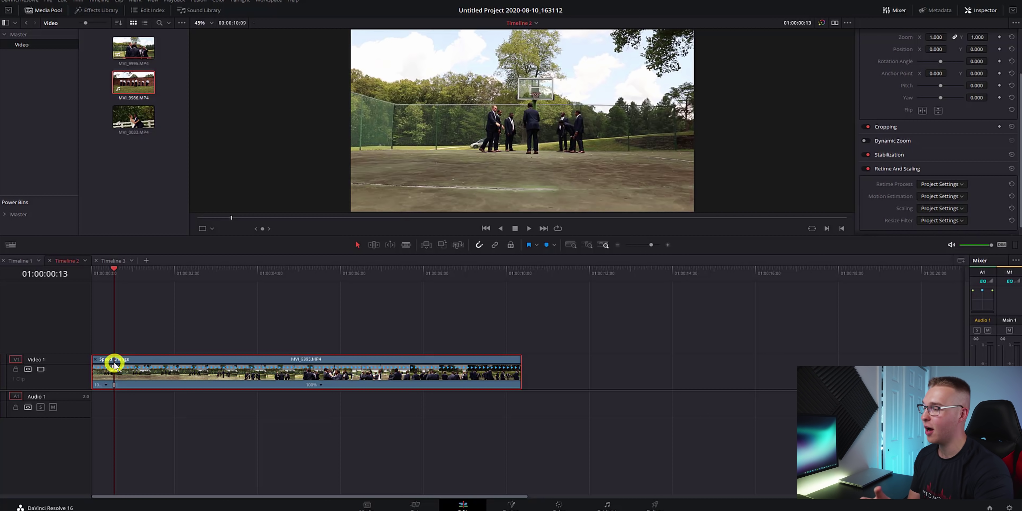
- Add a second speed point at 01:00:02:16
{"action": "left_click", "coordinate": [116, 277]}
{"action": "left_click_drag", "start_coordinate": [116, 276], "coordinate": [203, 297]}
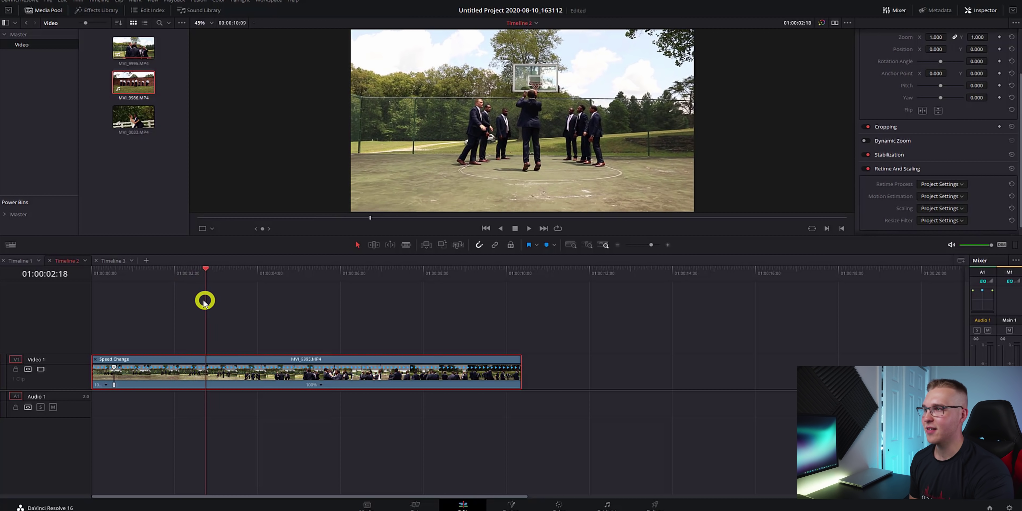
{"action": "left_click", "coordinate": [258, 375]}
{"action": "left_click", "coordinate": [321, 385]}
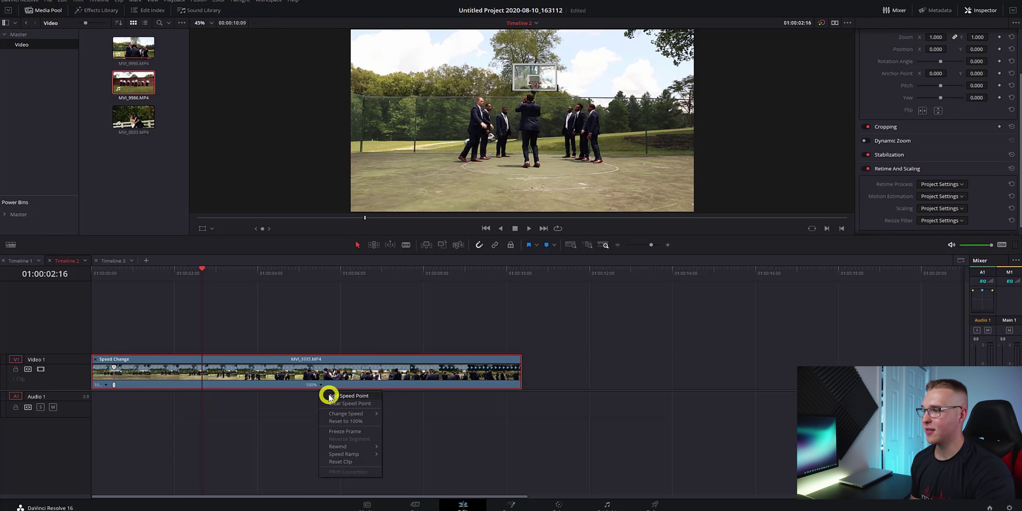
{"action": "left_click", "coordinate": [330, 397]}
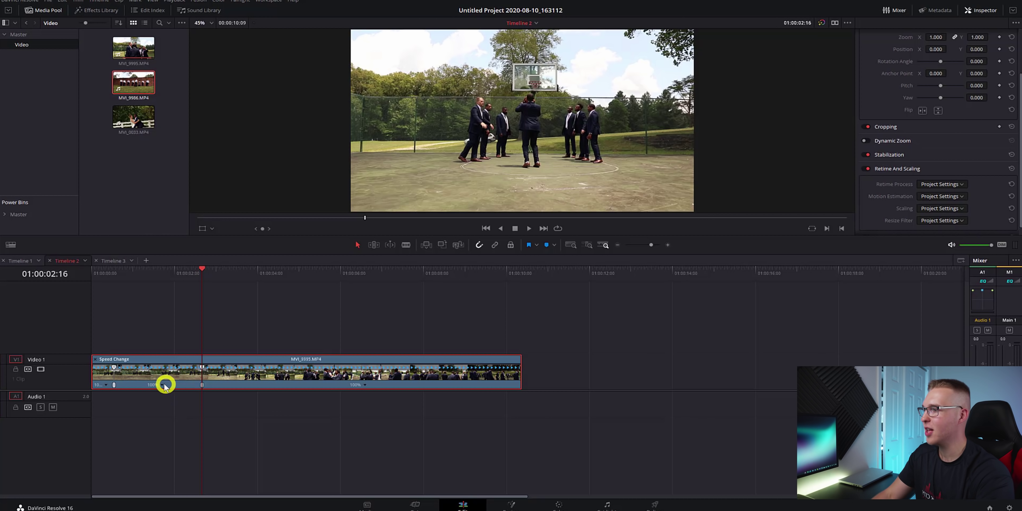
- Set the middle section to 800%, drag the second point back to about 425%, and play it back
{"action": "left_click", "coordinate": [162, 385]}
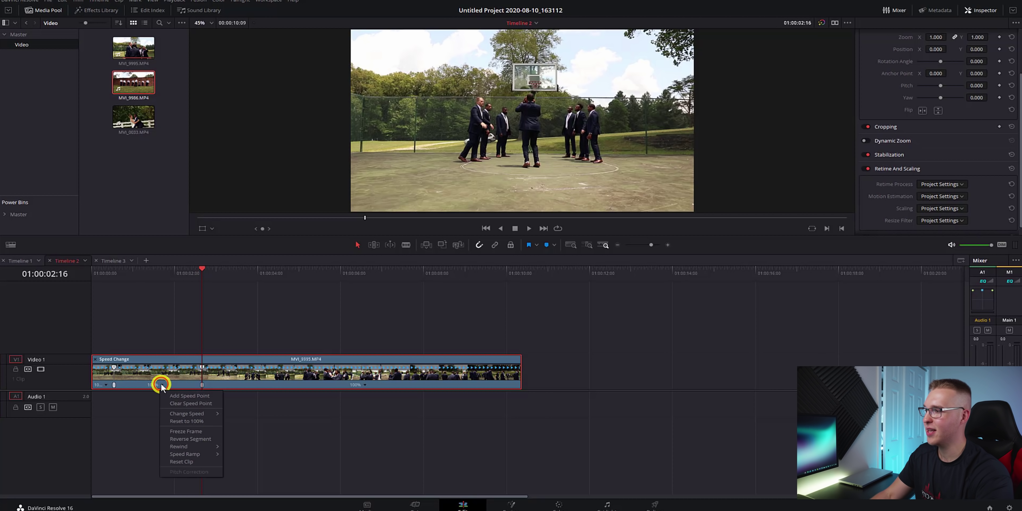
{"action": "mouse_move", "coordinate": [185, 414]}
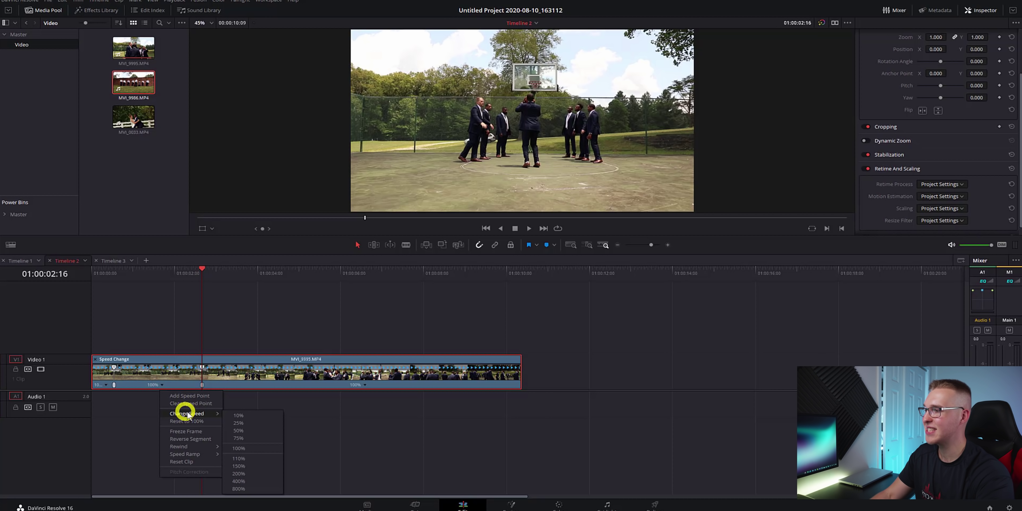
{"action": "left_click", "coordinate": [258, 488]}
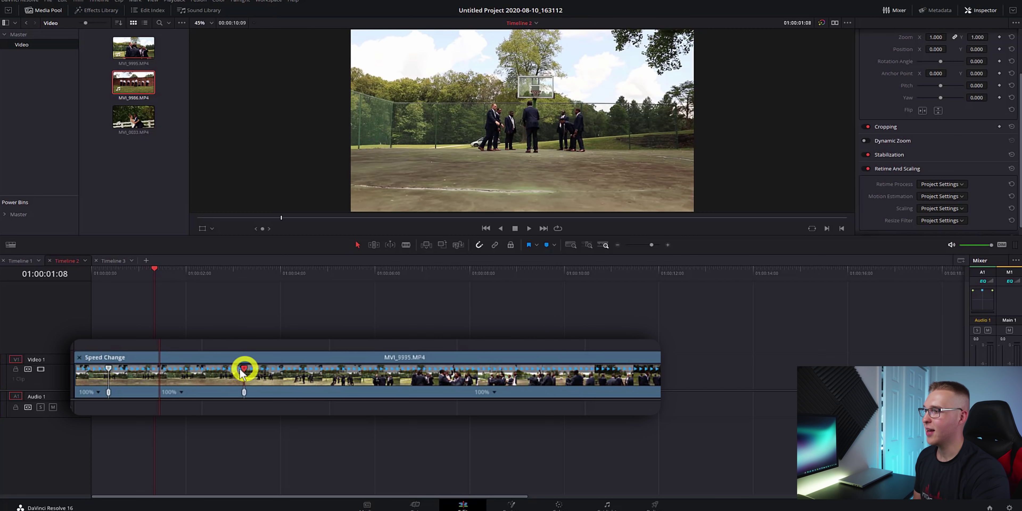
{"action": "left_click_drag", "start_coordinate": [218, 369], "coordinate": [142, 378]}
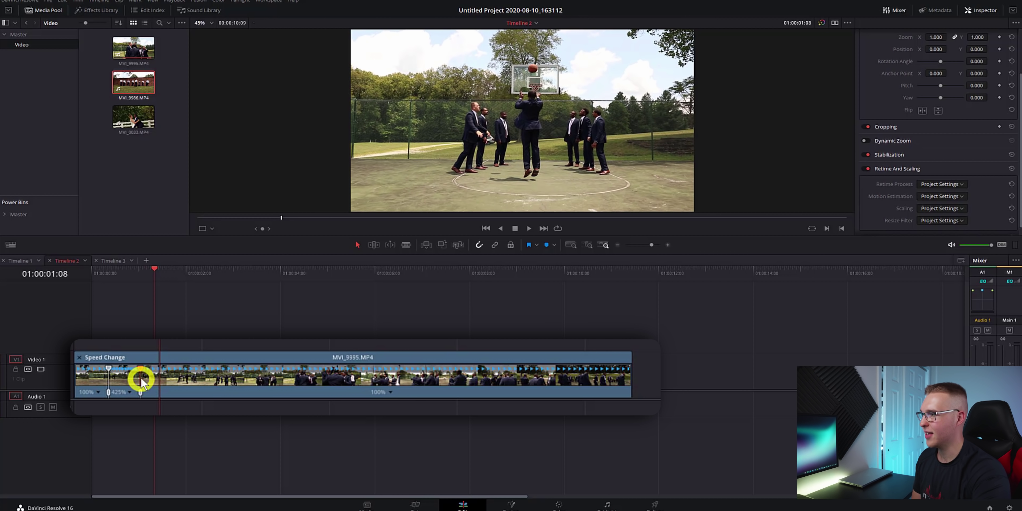
{"action": "key", "text": "space"}
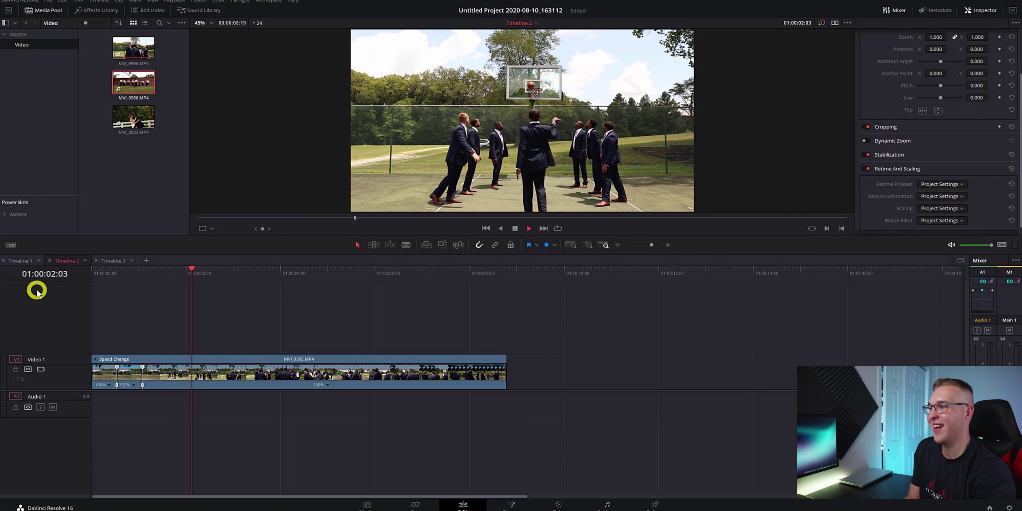
{"action": "key", "text": "space"}
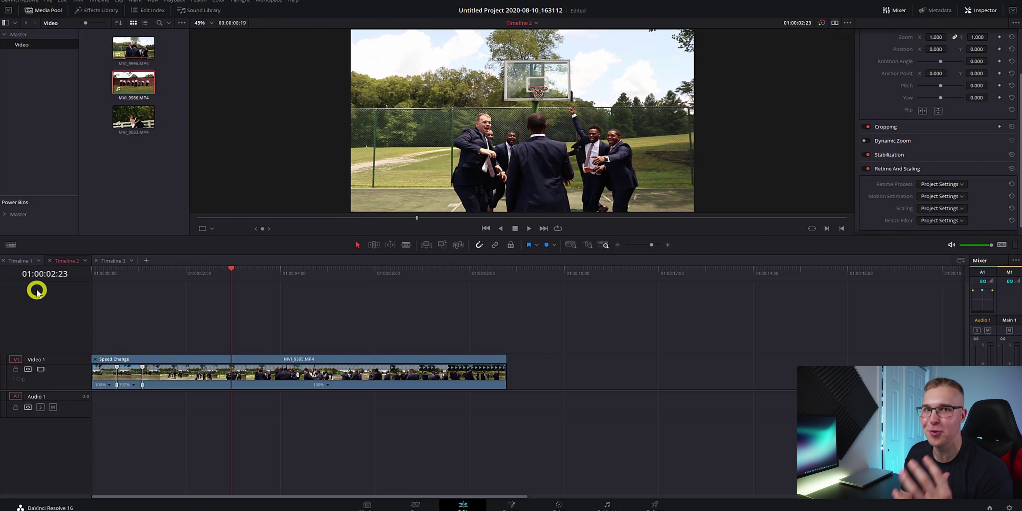
- Open the clip's retime curve, showing Retime Speed instead of Retime Frame
{"action": "right_click", "coordinate": [191, 374]}
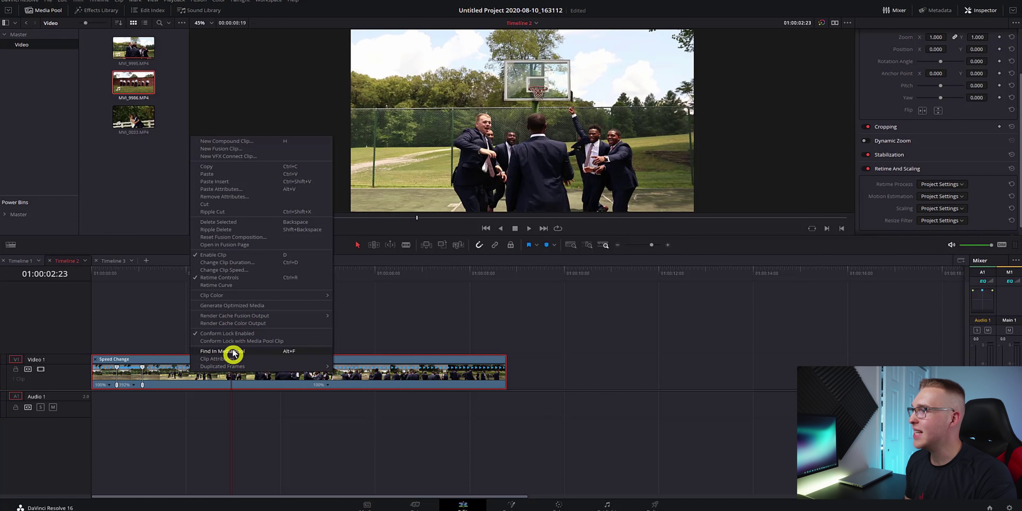
{"action": "left_click", "coordinate": [226, 285]}
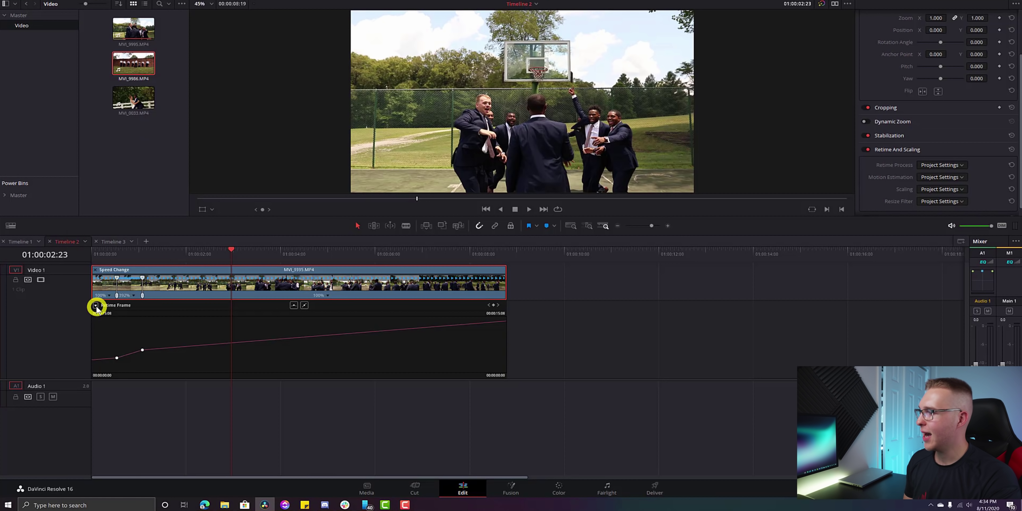
{"action": "left_click", "coordinate": [96, 325]}
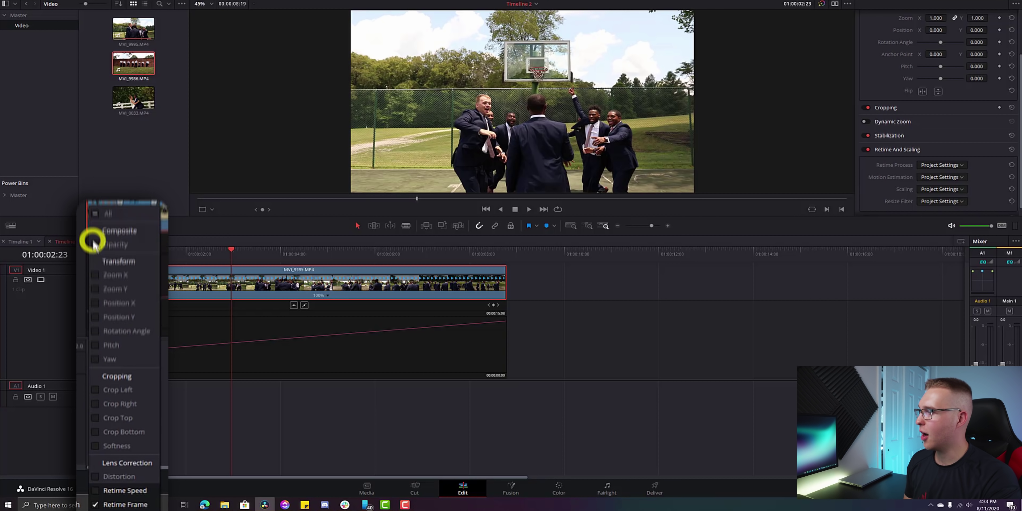
{"action": "left_click", "coordinate": [95, 506]}
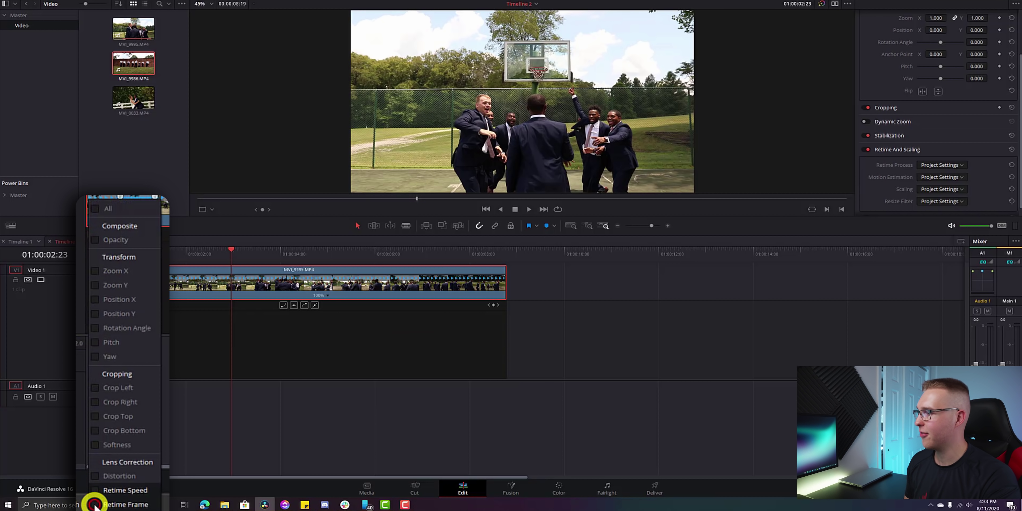
{"action": "left_click", "coordinate": [95, 491]}
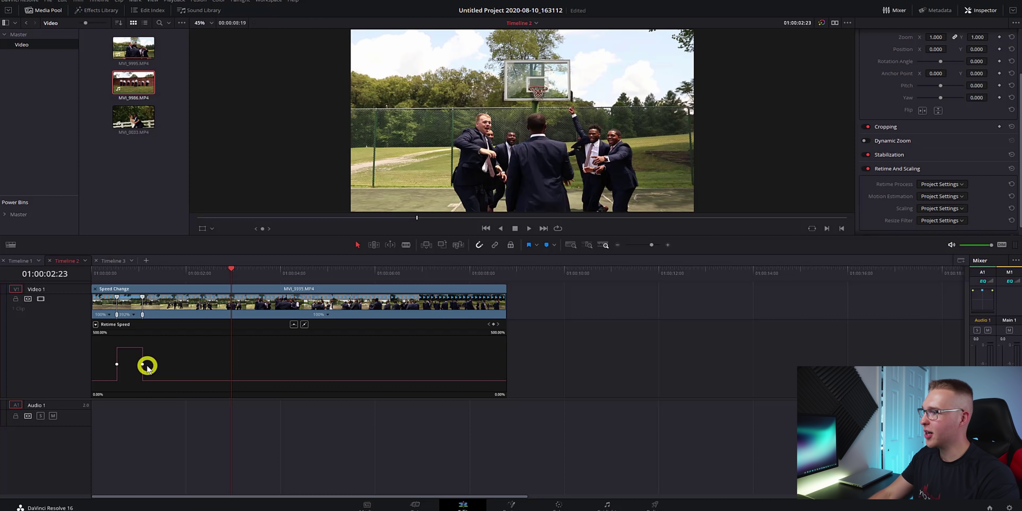
- Select both speed keyframes and apply smooth easing to the curve
{"action": "left_click", "coordinate": [118, 364]}
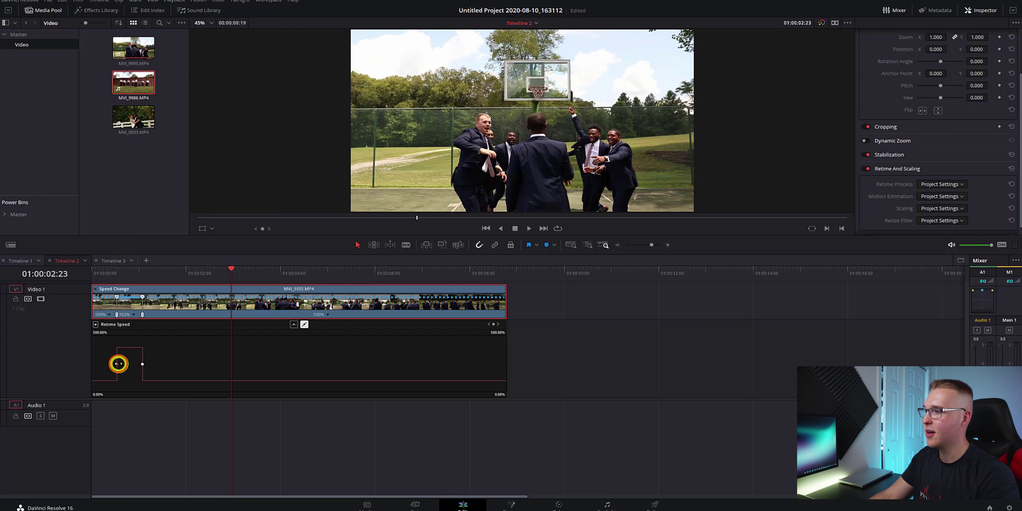
{"action": "left_click", "coordinate": [294, 327]}
{"action": "left_click", "coordinate": [142, 364]}
{"action": "left_click", "coordinate": [295, 327]}
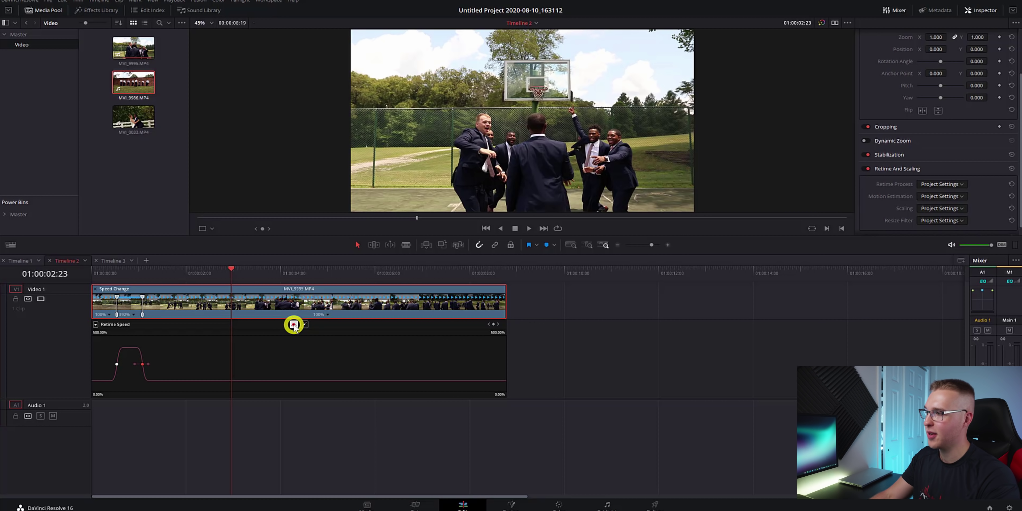
{"action": "left_click", "coordinate": [122, 365]}
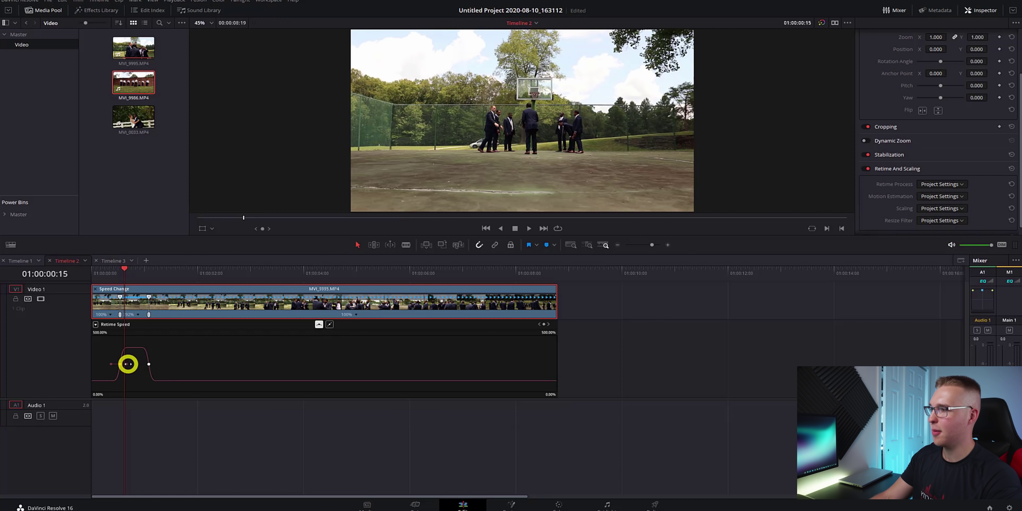
- Zoom the clip to fit, then drag the keyframes' Bezier handles outward for a gentler ease while previewing
{"action": "key", "text": "shift+z"}
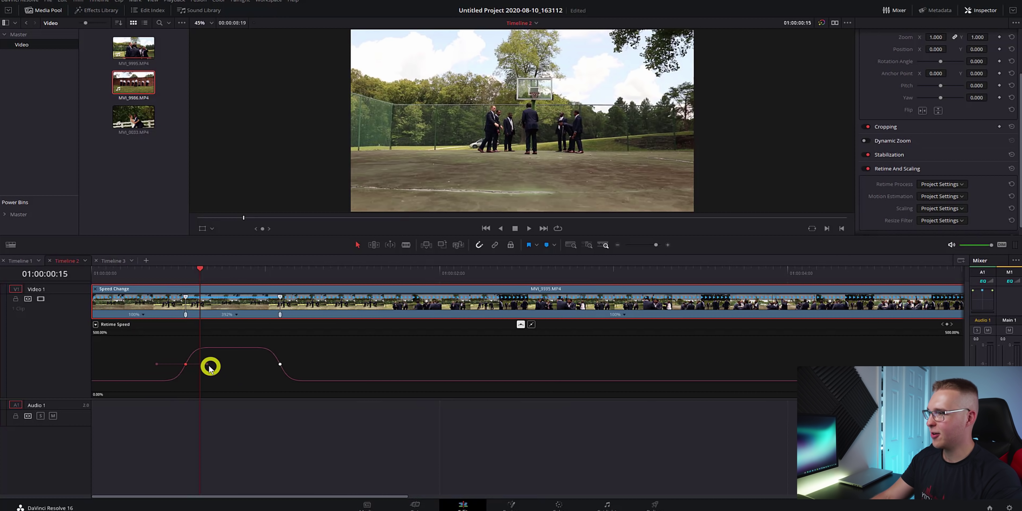
{"action": "left_click_drag", "start_coordinate": [210, 368], "coordinate": [235, 367]}
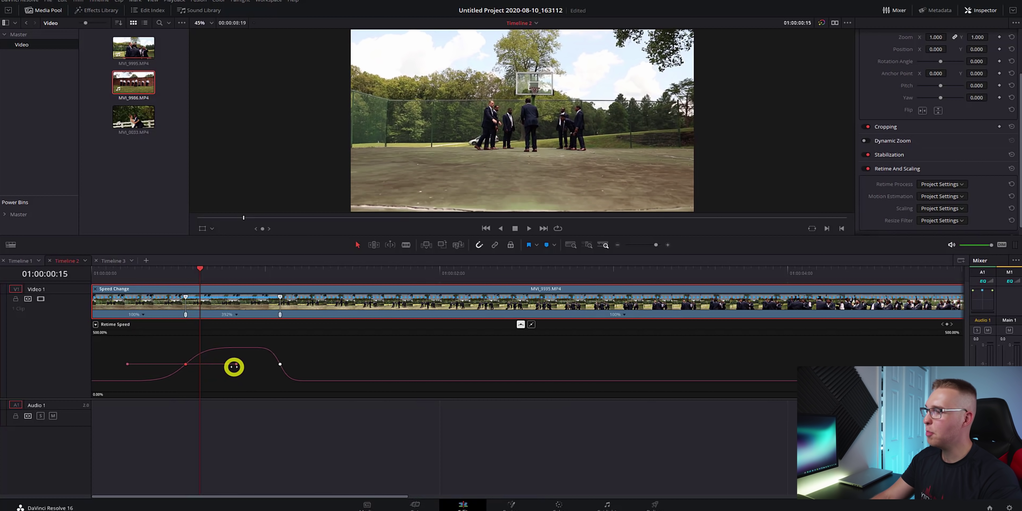
{"action": "key", "text": "space"}
{"action": "key", "text": "space"}
{"action": "left_click", "coordinate": [280, 365]}
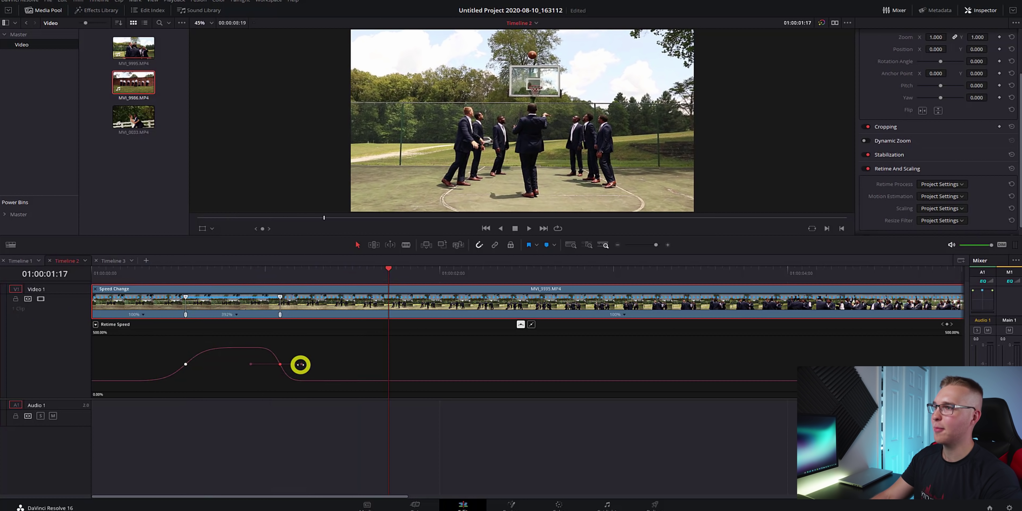
{"action": "left_click_drag", "start_coordinate": [300, 364], "coordinate": [323, 364]}
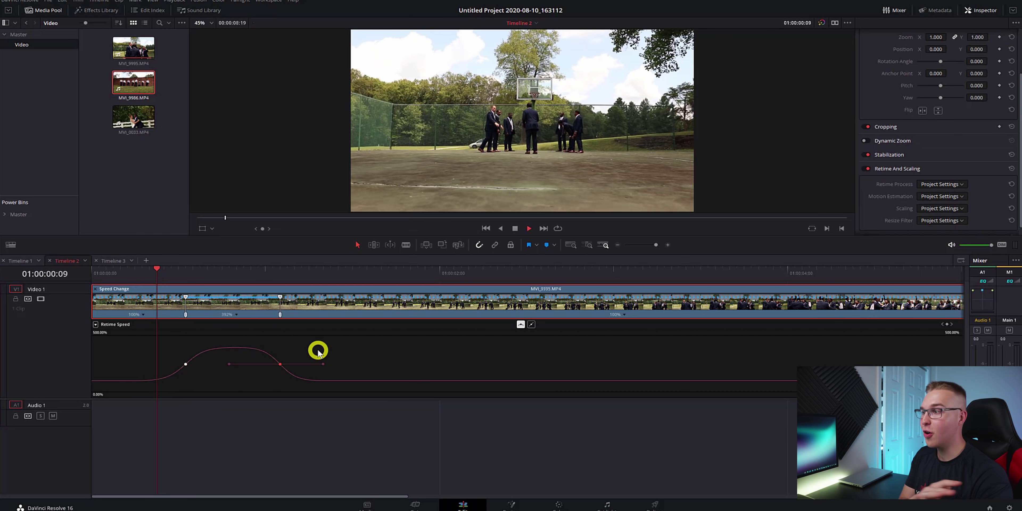
{"action": "key", "text": "space"}
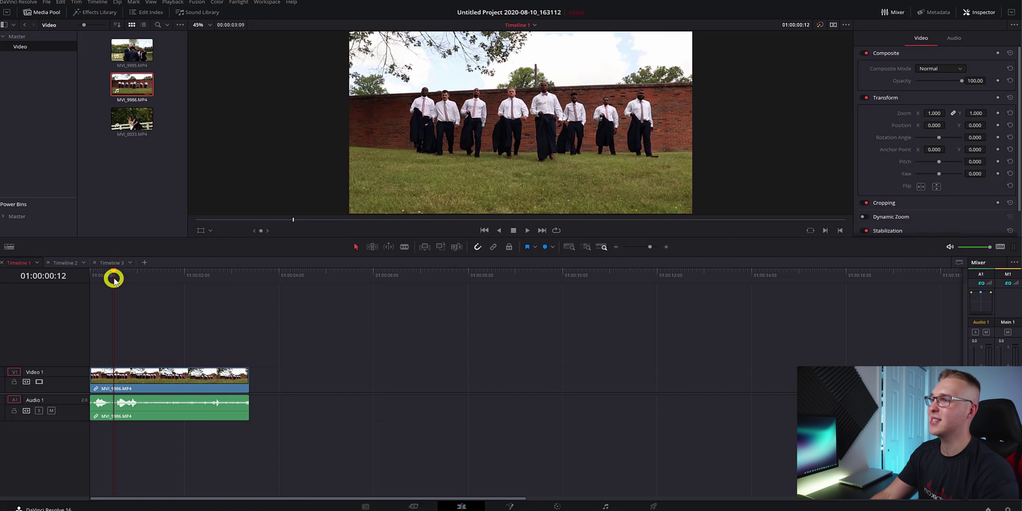
- Preview MVI_9986.MP4, enable its retime controls, and add a speed point at the playhead
{"action": "key", "text": "space"}
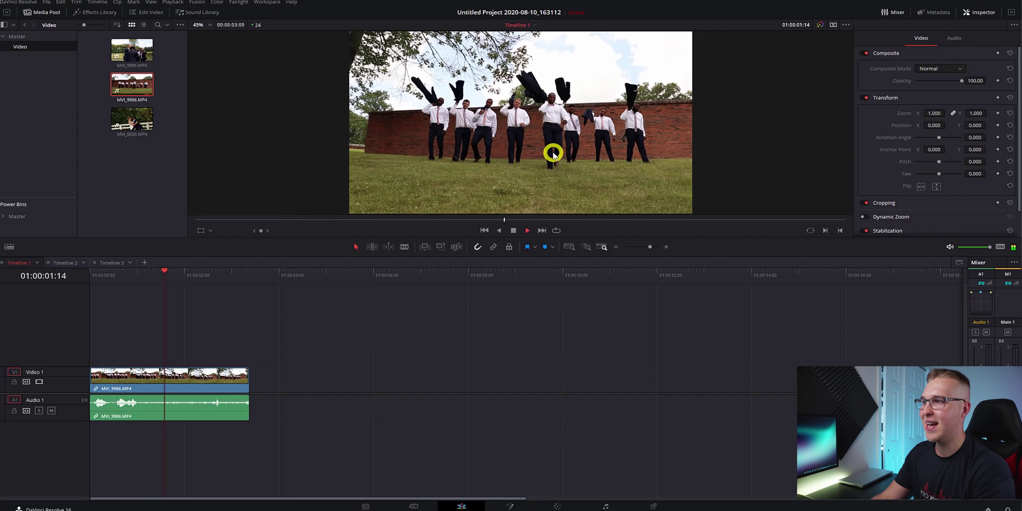
{"action": "key", "text": "space"}
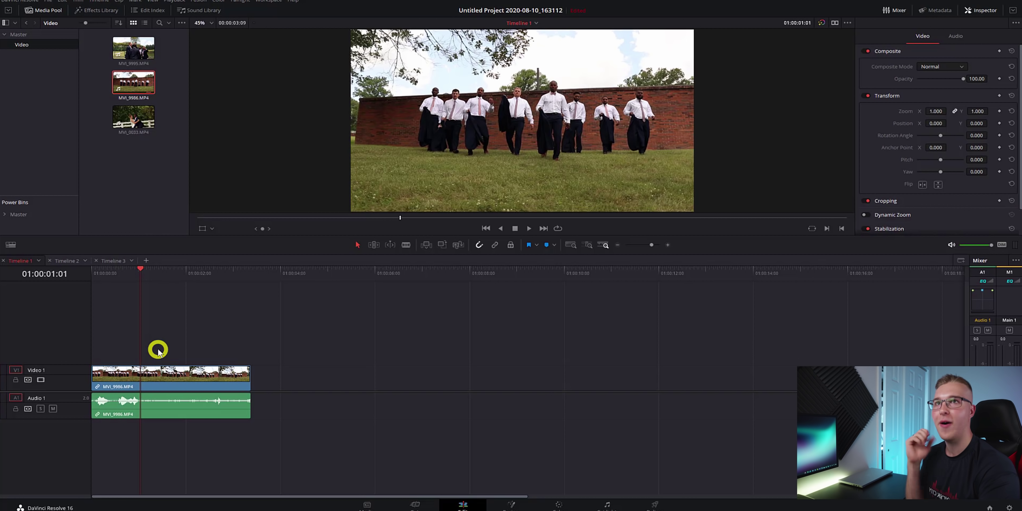
{"action": "right_click", "coordinate": [150, 375]}
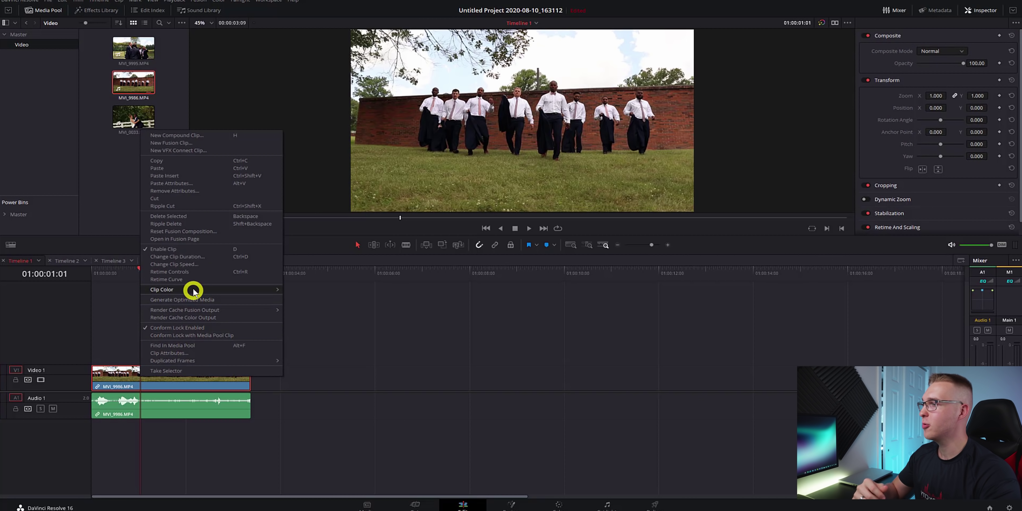
{"action": "left_click", "coordinate": [198, 273]}
{"action": "left_click", "coordinate": [194, 386]}
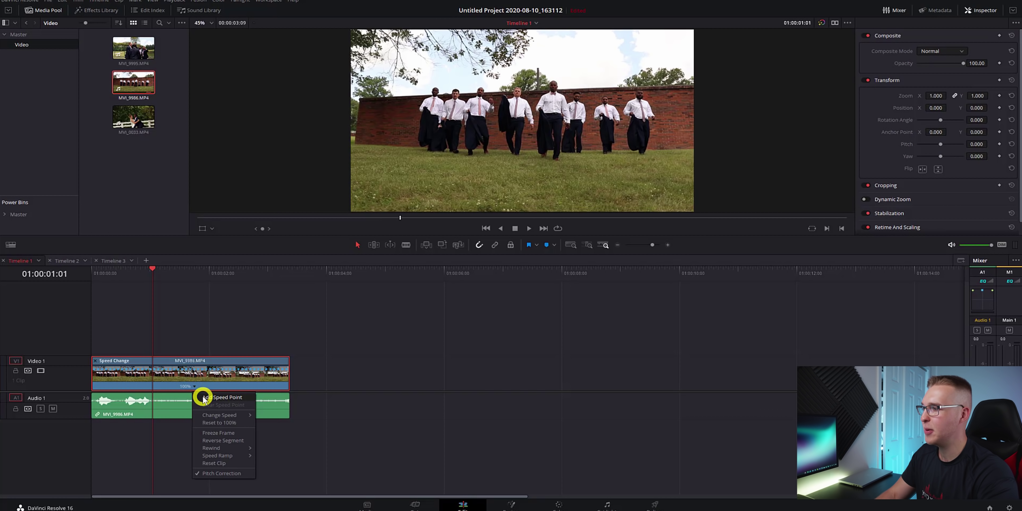
{"action": "left_click", "coordinate": [203, 398]}
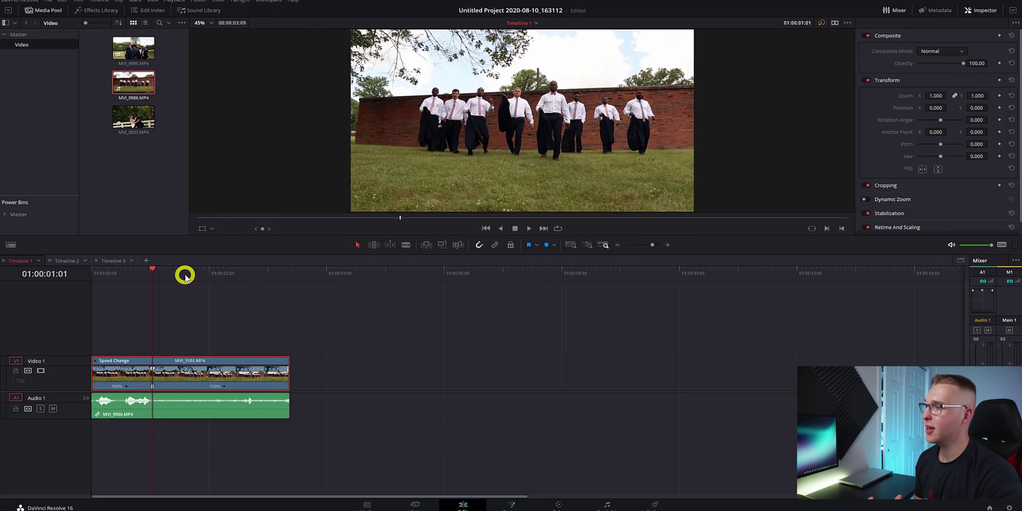
- Add a second speed point further on and drag it right to slow the middle to 40%
{"action": "left_click_drag", "start_coordinate": [185, 277], "coordinate": [204, 286]}
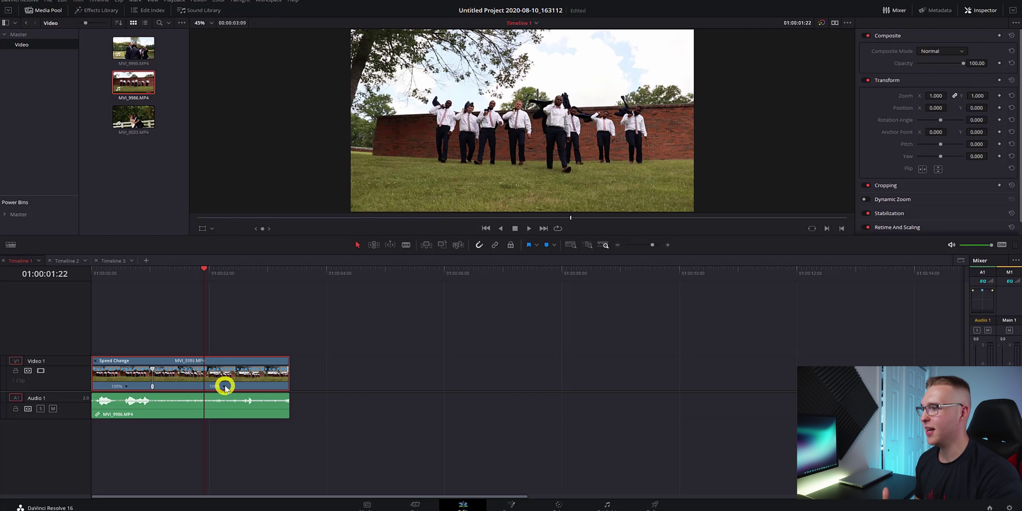
{"action": "left_click", "coordinate": [224, 386]}
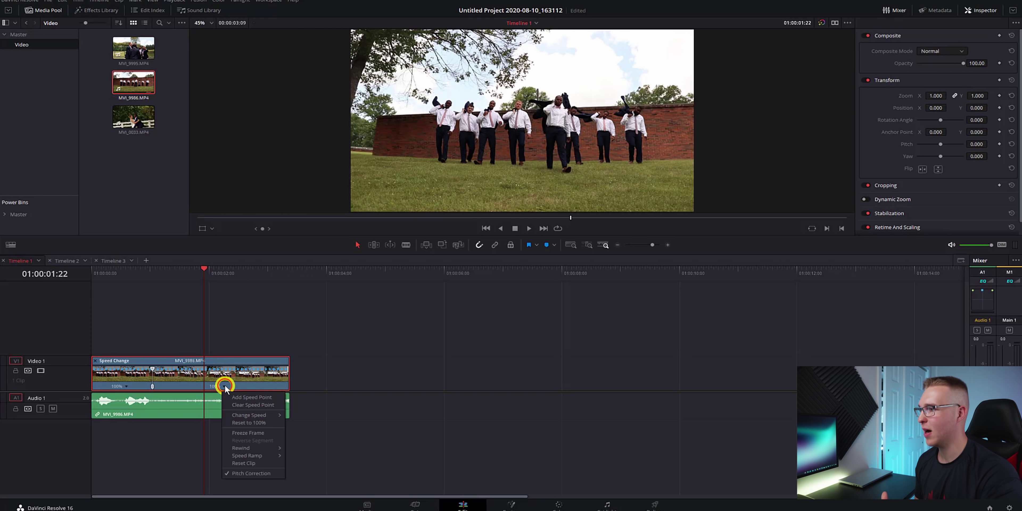
{"action": "left_click", "coordinate": [233, 397]}
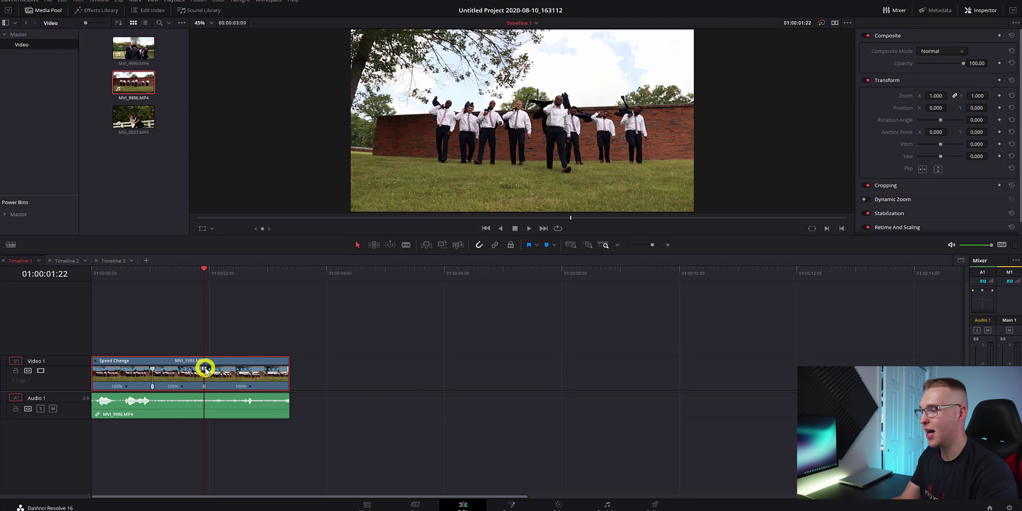
{"action": "left_click_drag", "start_coordinate": [206, 369], "coordinate": [281, 376]}
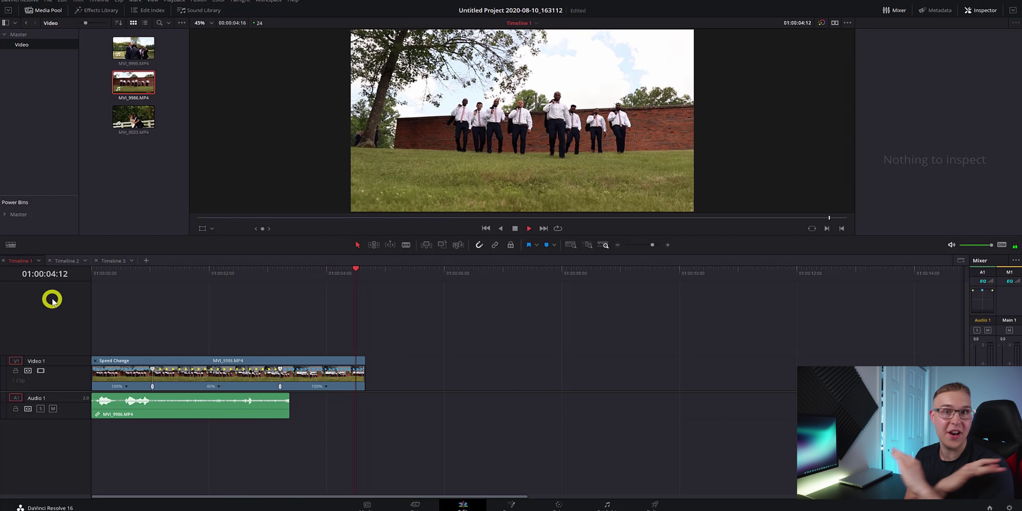
{"action": "left_click", "coordinate": [133, 274]}
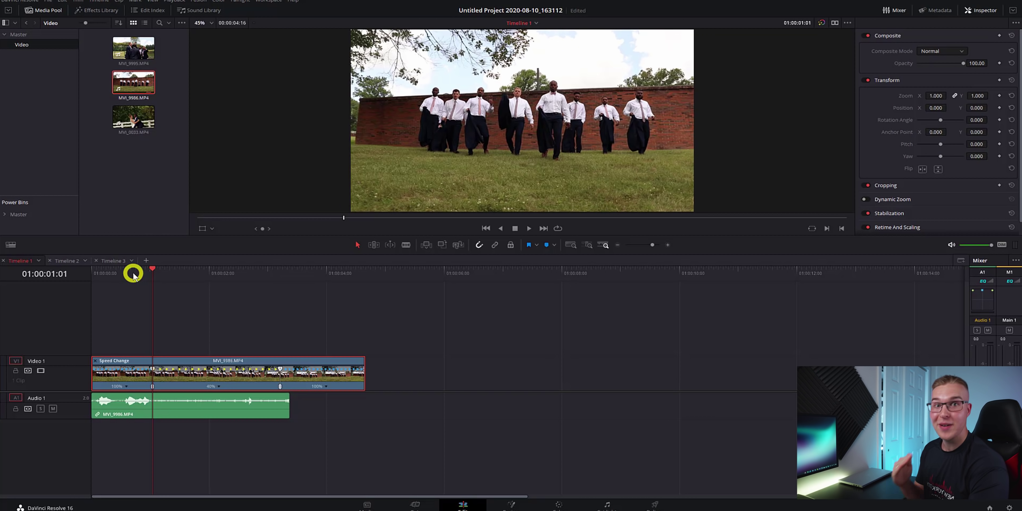
- Open MVI_9986.MP4's retime curve and display Retime Speed instead of Retime Frame
{"action": "right_click", "coordinate": [157, 375]}
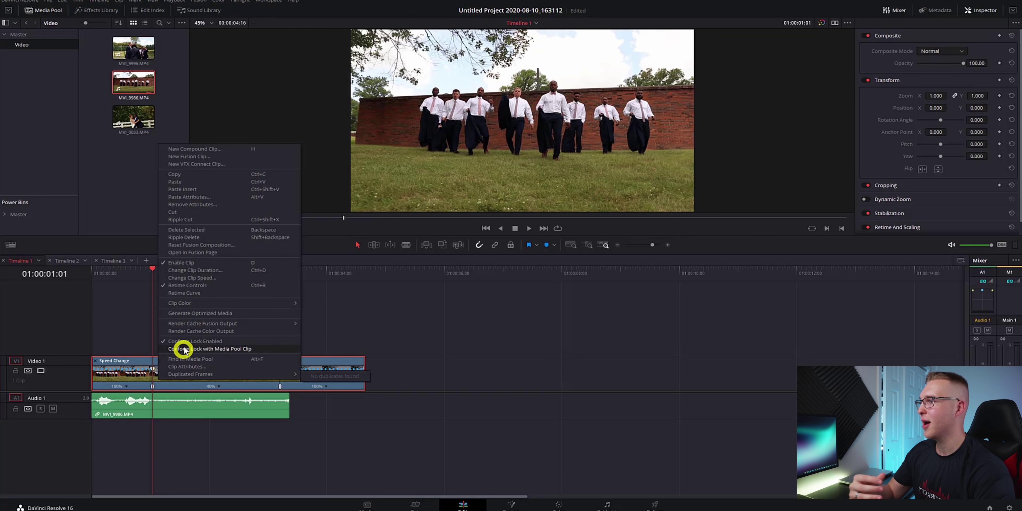
{"action": "left_click", "coordinate": [192, 292]}
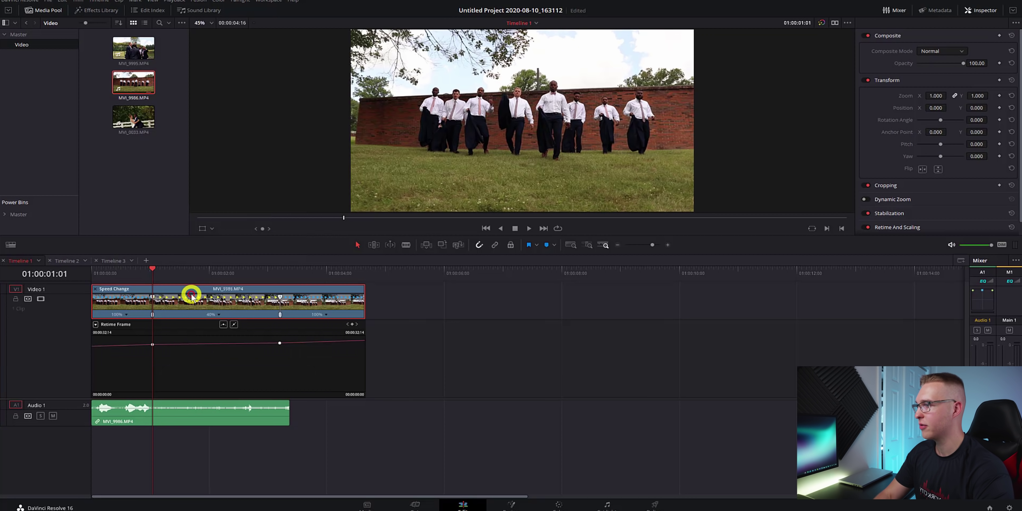
{"action": "left_click", "coordinate": [95, 325]}
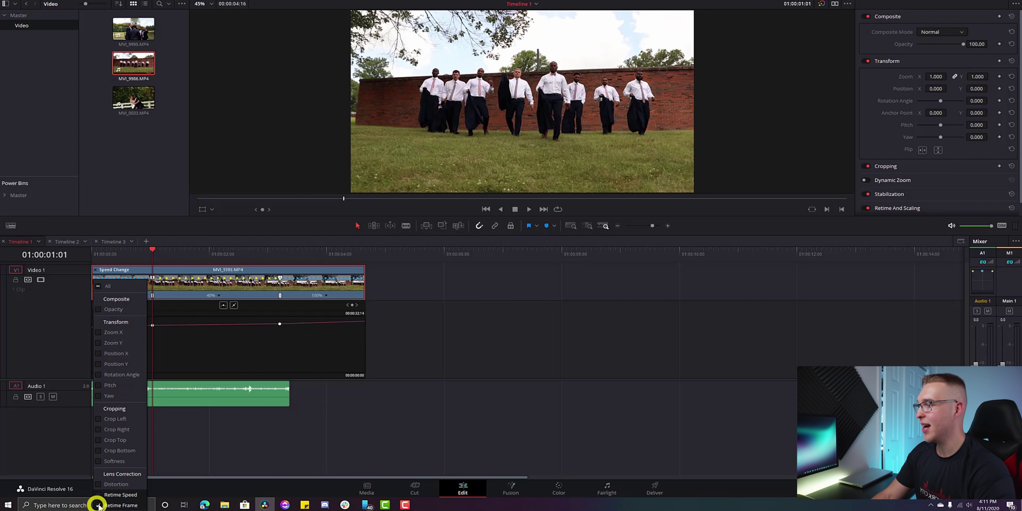
{"action": "left_click", "coordinate": [99, 506]}
{"action": "left_click", "coordinate": [98, 496]}
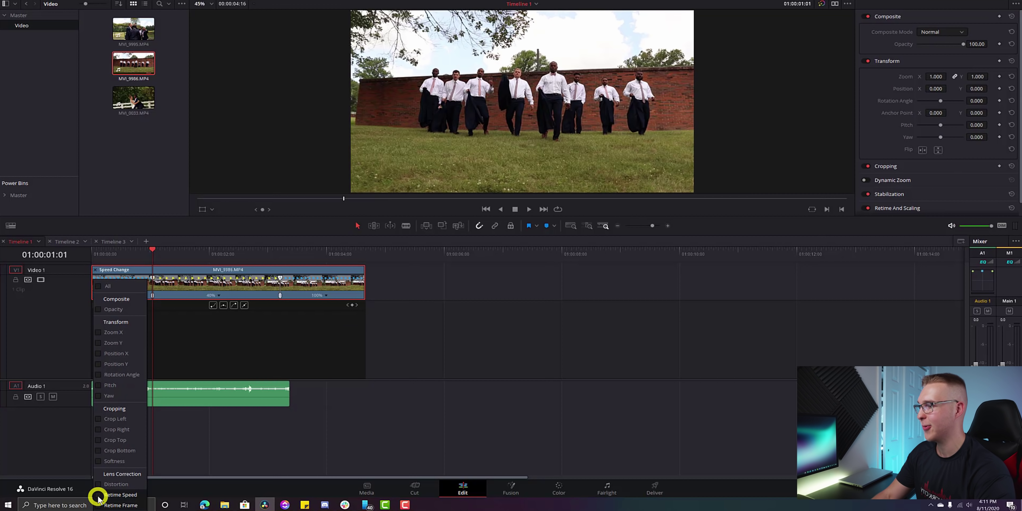
{"action": "left_click", "coordinate": [152, 360]}
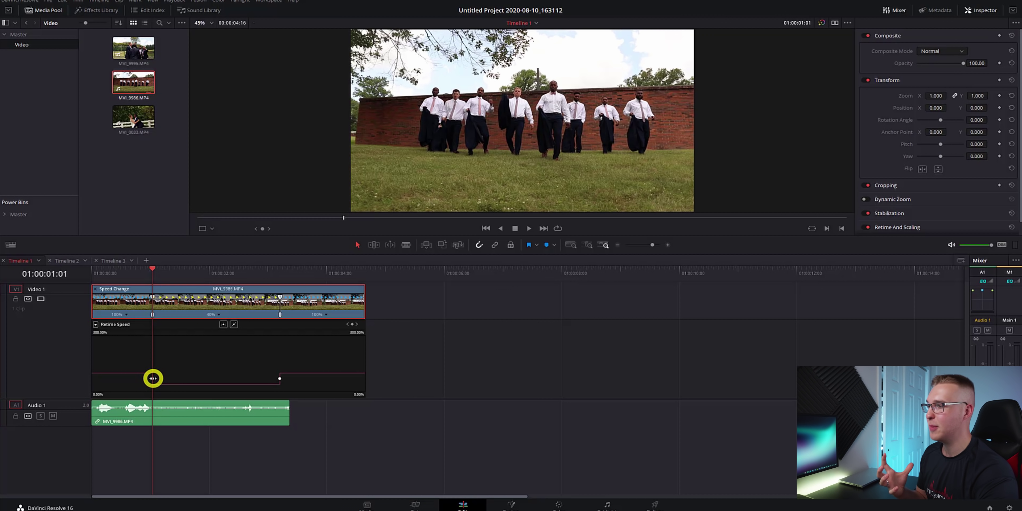
- Apply ease to the speed keyframes, lengthen the ease into the slow section, and play from the start
{"action": "left_click", "coordinate": [223, 325]}
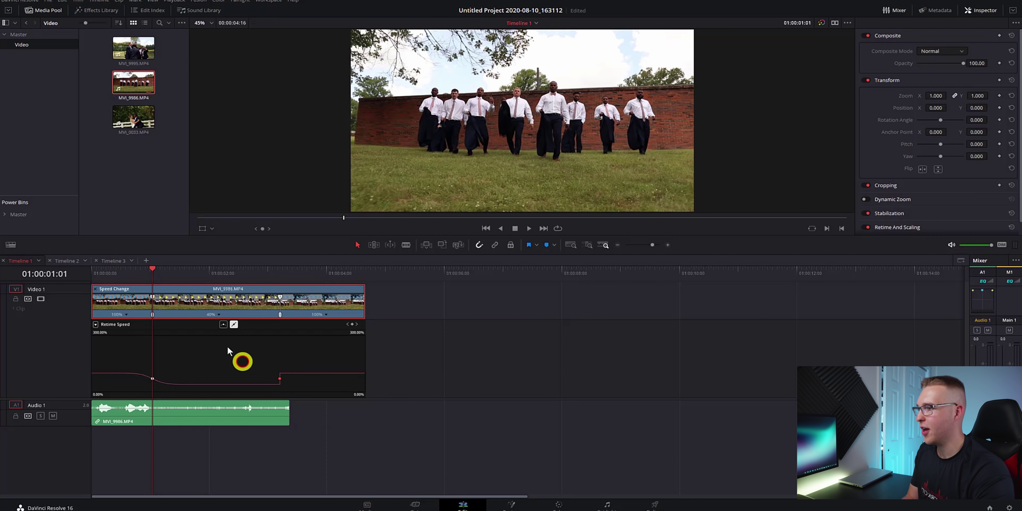
{"action": "left_click", "coordinate": [223, 325]}
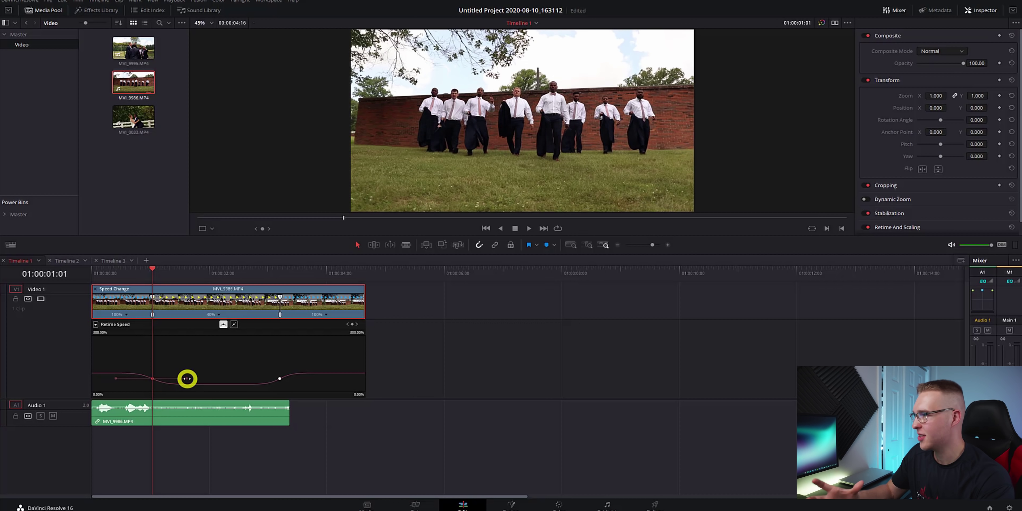
{"action": "mouse_move", "coordinate": [187, 379]}
{"action": "left_mouse_down"}
{"action": "mouse_move", "coordinate": [179, 379]}
{"action": "mouse_move", "coordinate": [201, 379]}
{"action": "left_mouse_up"}
{"action": "key", "text": "Home"}
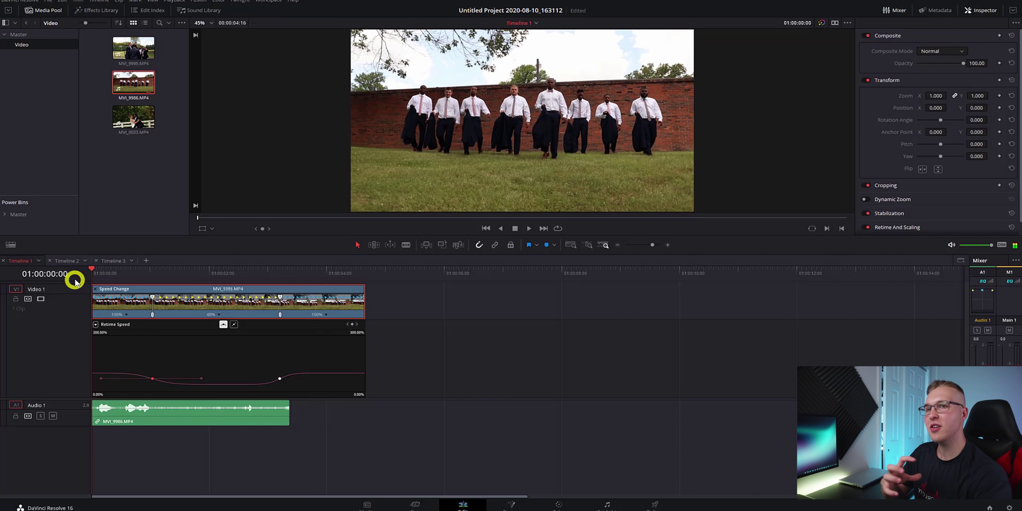
{"action": "key", "text": "space"}
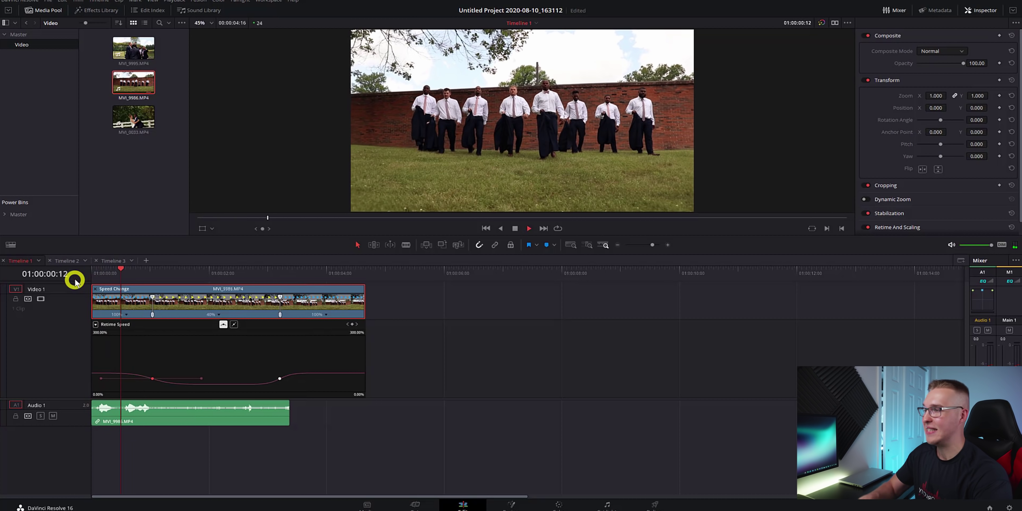
{"action": "key", "text": "space"}
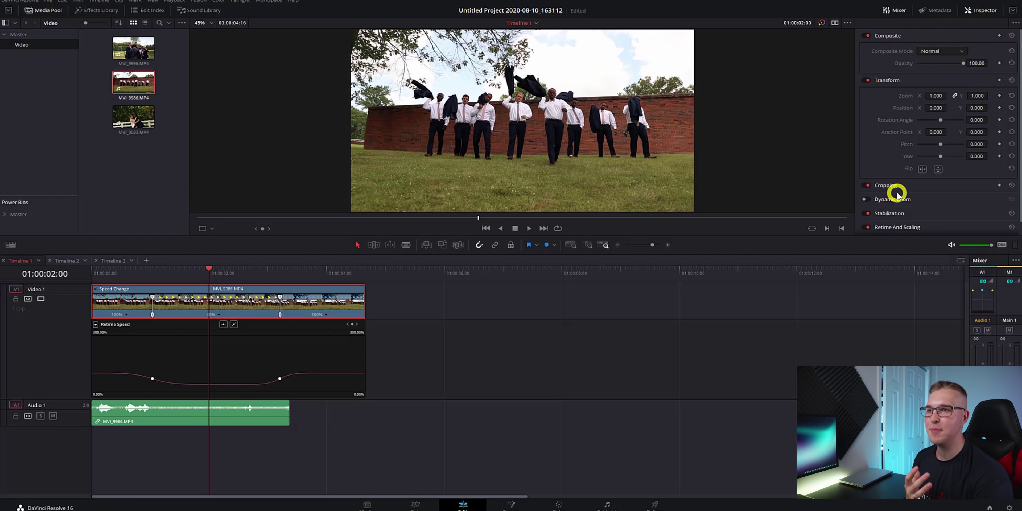
- In Retime And Scaling, set Retime Process to Optical Flow and Motion Estimation to Enhanced Better
{"action": "scroll", "coordinate": [926, 214], "scroll_direction": "down", "scroll_amount": 1}
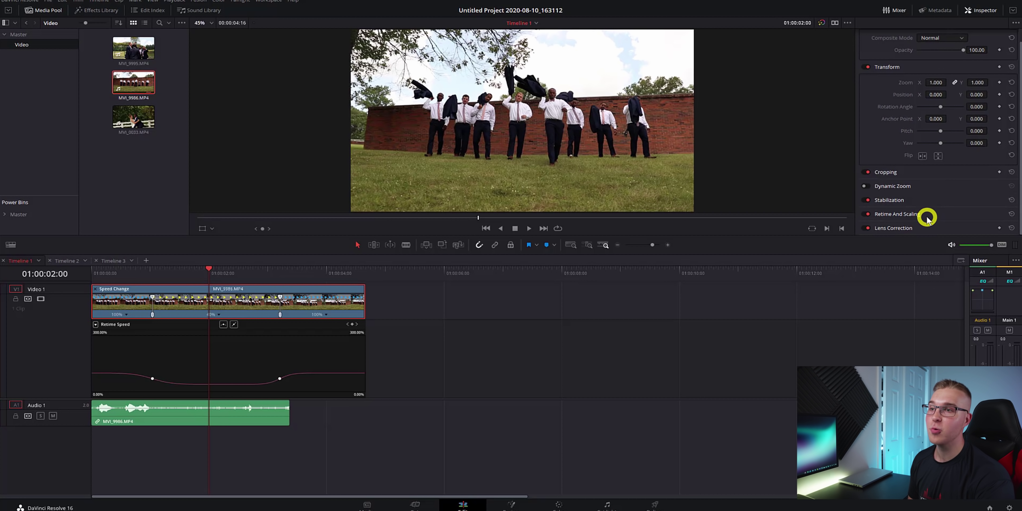
{"action": "left_click", "coordinate": [927, 217]}
{"action": "scroll", "coordinate": [925, 218], "scroll_direction": "down", "scroll_amount": 3}
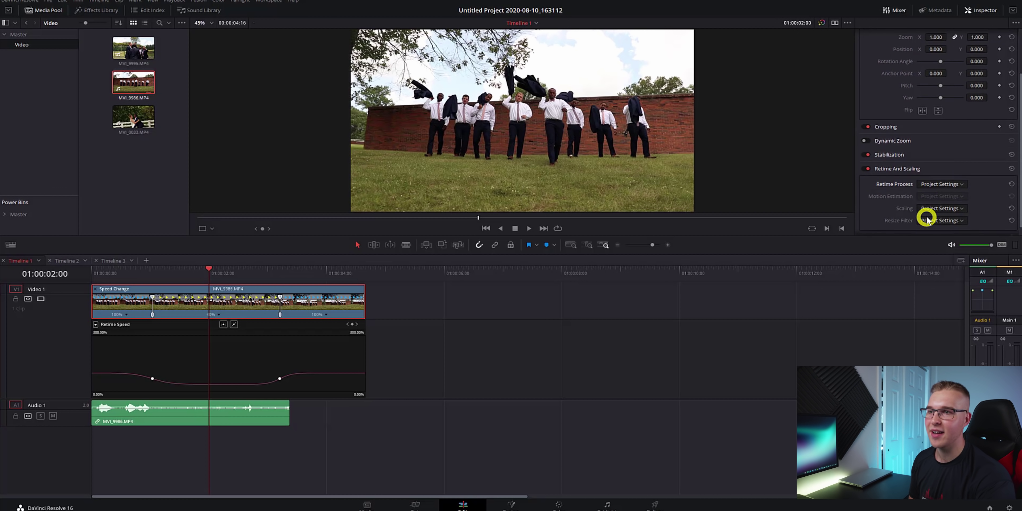
{"action": "left_click", "coordinate": [944, 187]}
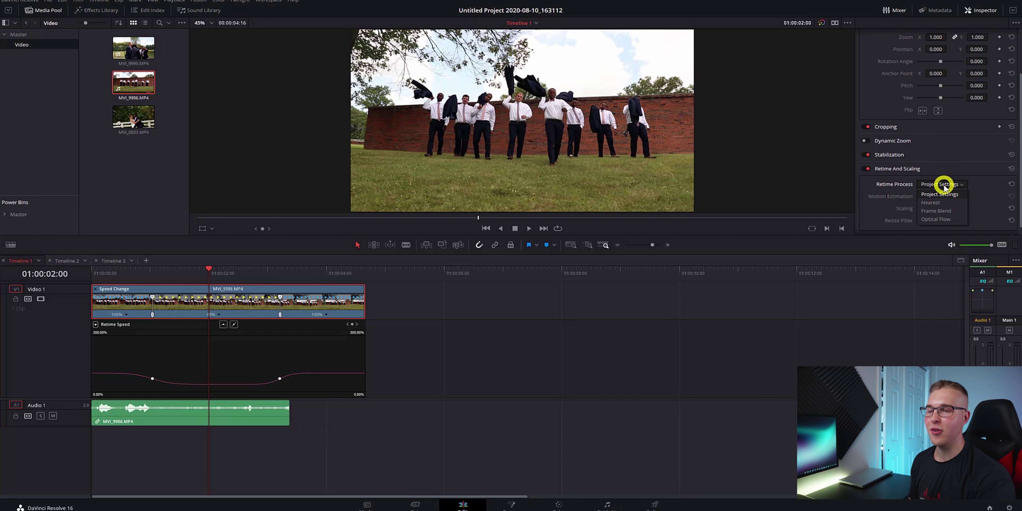
{"action": "left_click", "coordinate": [937, 219]}
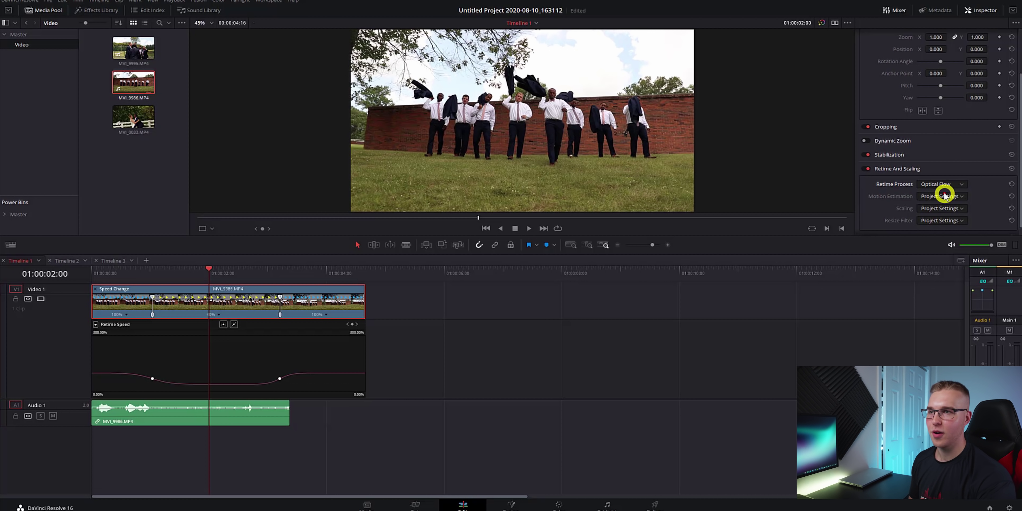
{"action": "left_click", "coordinate": [945, 197]}
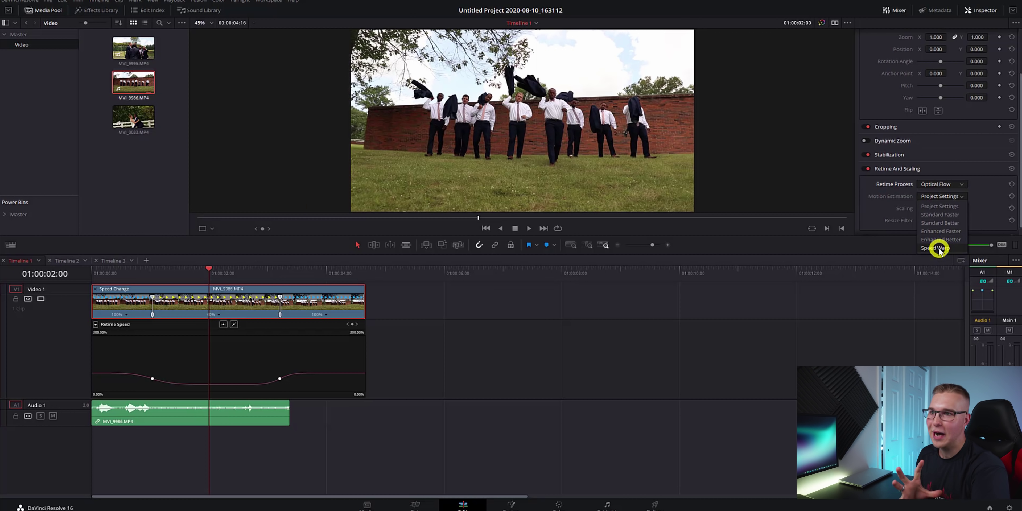
{"action": "left_click", "coordinate": [956, 240]}
{"action": "key", "text": "Home"}
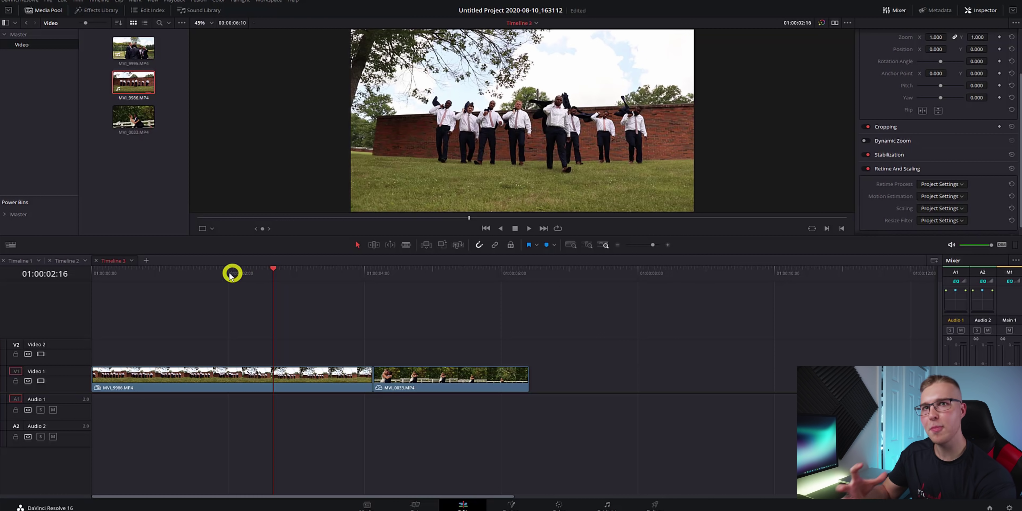
- Preview the groomsmen clip MVI_9986 past 01:00:03:00 and enable its retime controls
{"action": "left_click", "coordinate": [258, 292]}
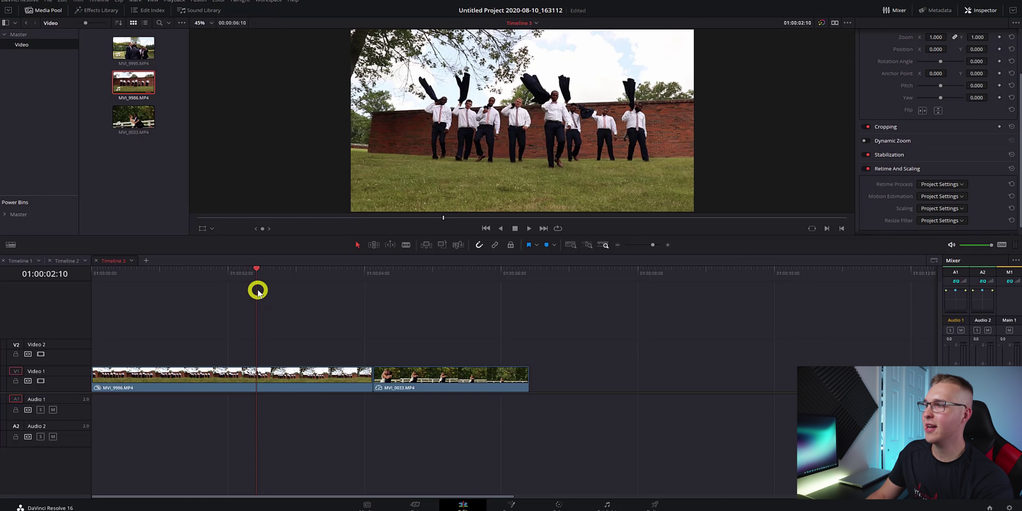
{"action": "left_click_drag", "start_coordinate": [258, 292], "coordinate": [432, 338]}
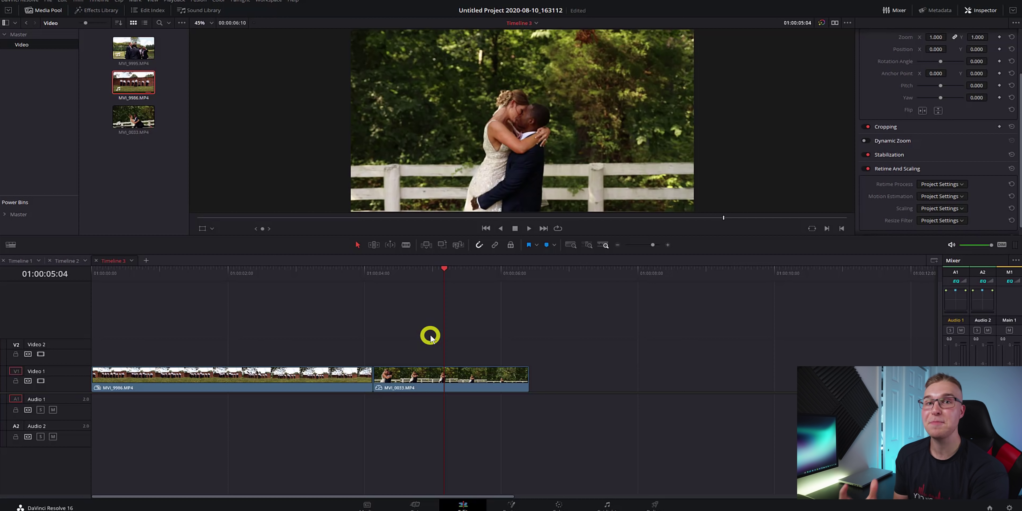
{"action": "left_click", "coordinate": [321, 383]}
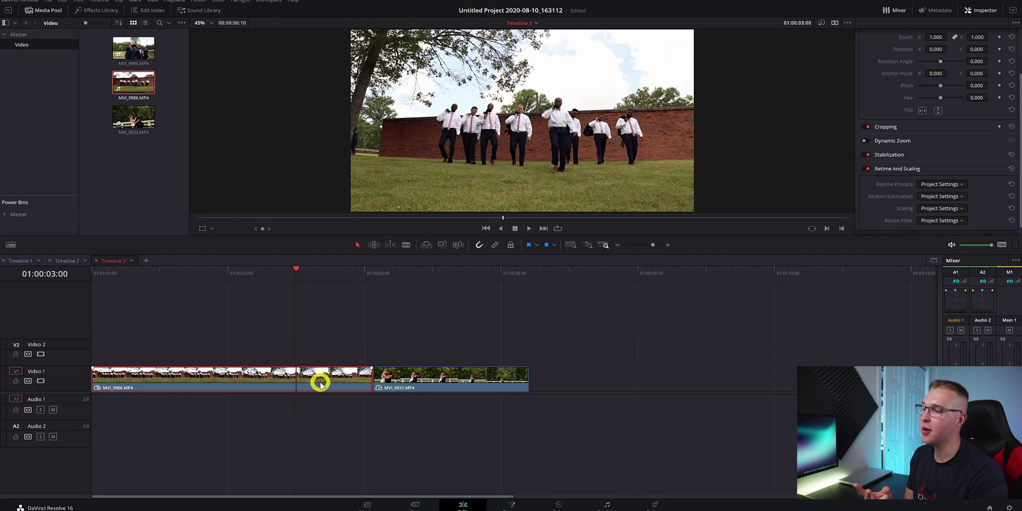
{"action": "right_click", "coordinate": [321, 383]}
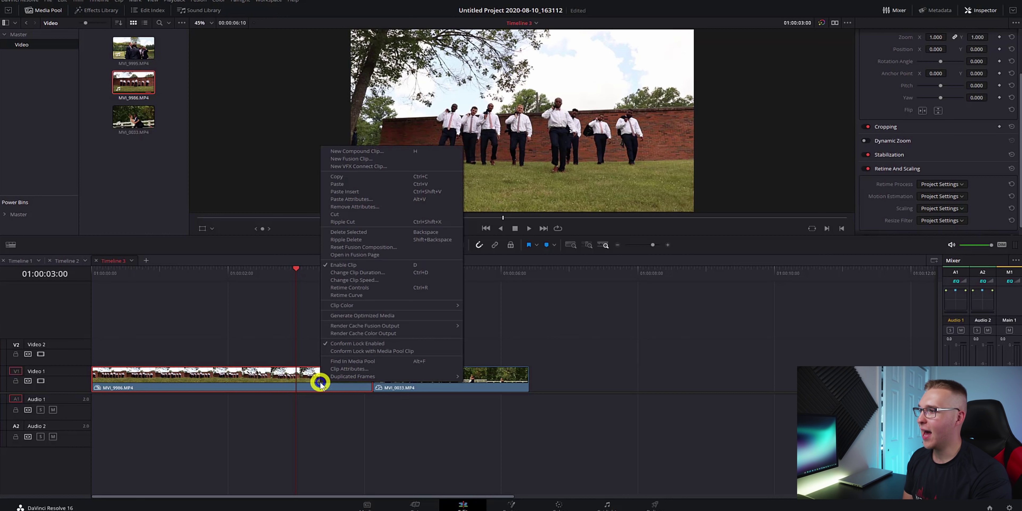
{"action": "left_click", "coordinate": [364, 288]}
- Add a speed point at 01:00:03:00 and speed the second section up to 540%
{"action": "left_click", "coordinate": [236, 387]}
{"action": "left_click", "coordinate": [235, 386]}
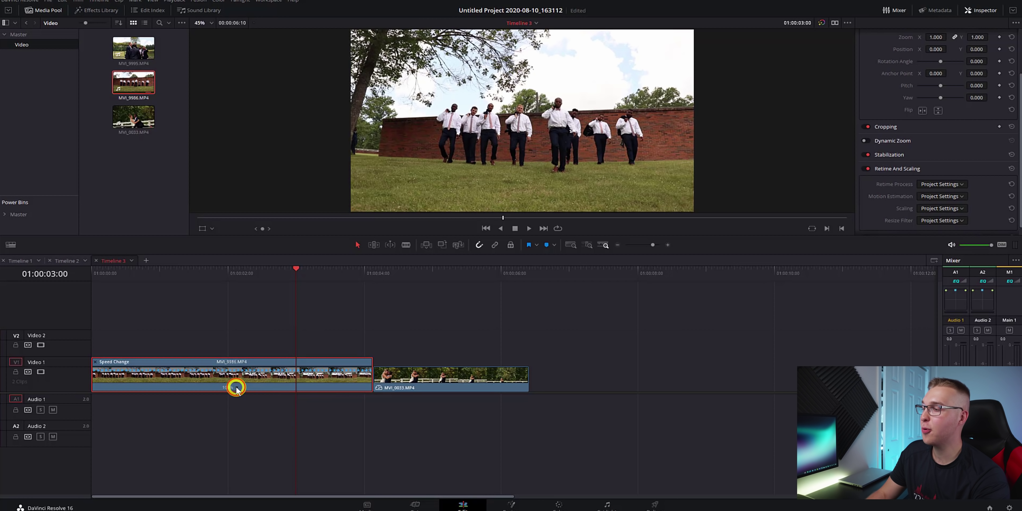
{"action": "left_click", "coordinate": [236, 388]}
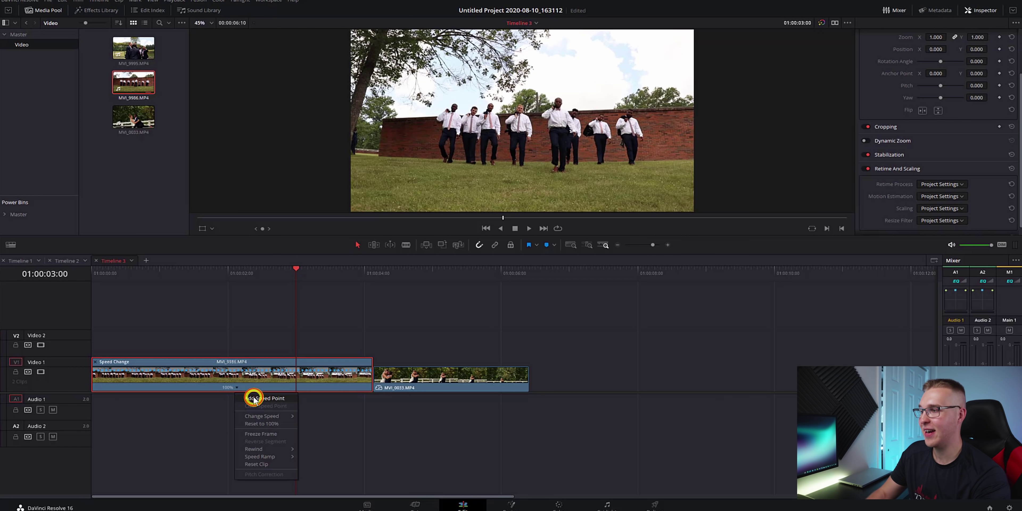
{"action": "left_click", "coordinate": [254, 399]}
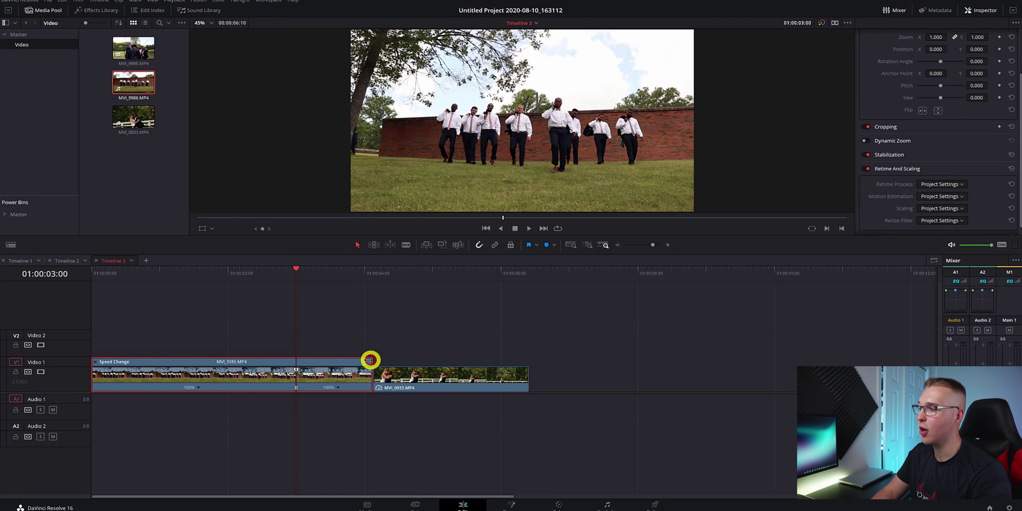
{"action": "left_click_drag", "start_coordinate": [369, 360], "coordinate": [308, 365]}
{"action": "scroll", "coordinate": [311, 365], "scroll_direction": "up", "scroll_amount": 5}
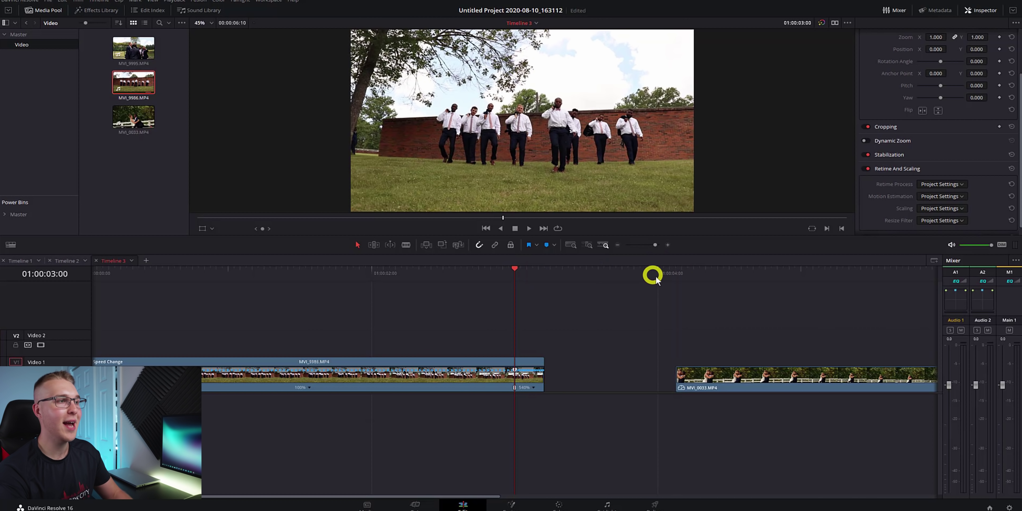
- Preview the start of the kiss clip MVI_0033 and enable its retime controls
{"action": "left_click", "coordinate": [676, 276]}
{"action": "left_click_drag", "start_coordinate": [677, 277], "coordinate": [733, 289]}
{"action": "left_click", "coordinate": [736, 386]}
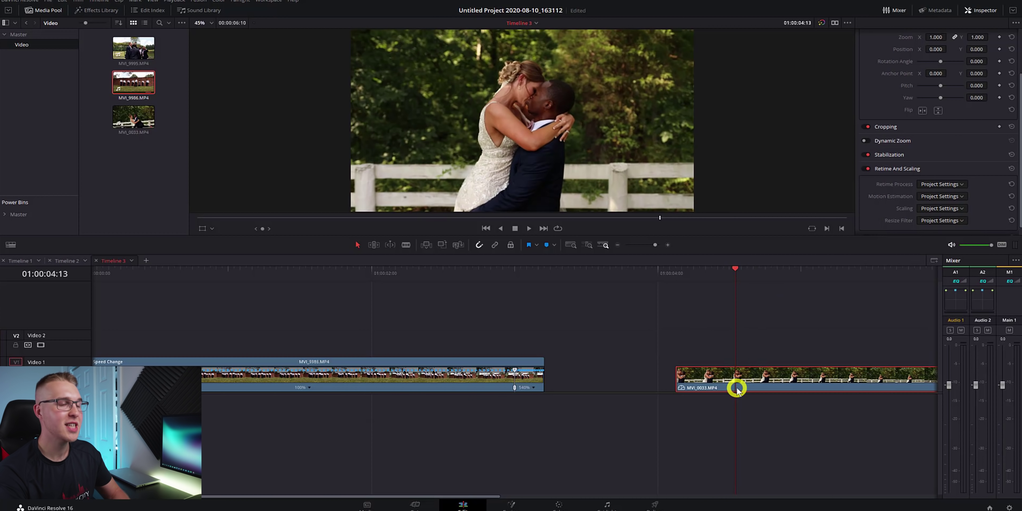
{"action": "right_click", "coordinate": [738, 386]}
{"action": "left_click", "coordinate": [785, 292]}
{"action": "key", "text": "Up"}
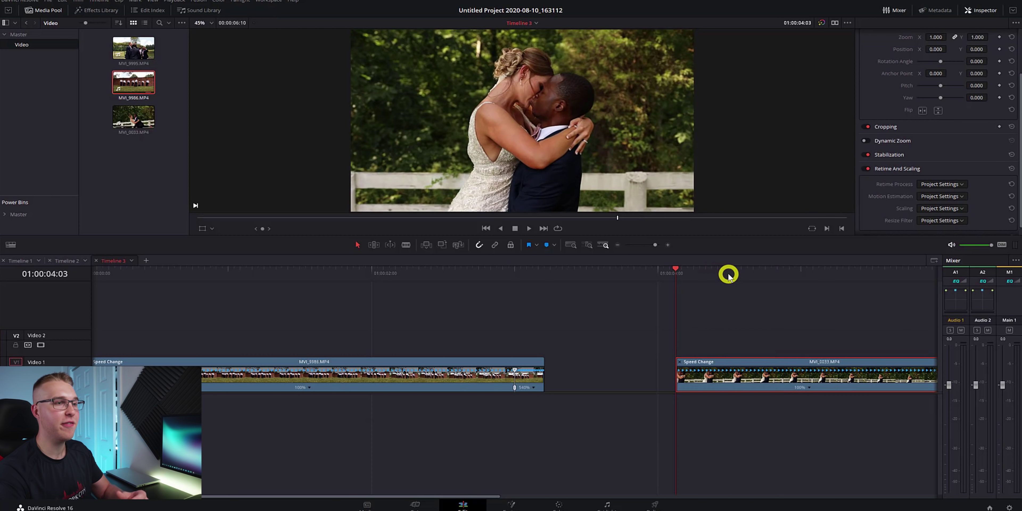
- Add a speed point at 01:00:04:22 and speed up the opening so MVI_0033 meets MVI_9986
{"action": "left_click", "coordinate": [778, 277]}
{"action": "left_click", "coordinate": [789, 277]}
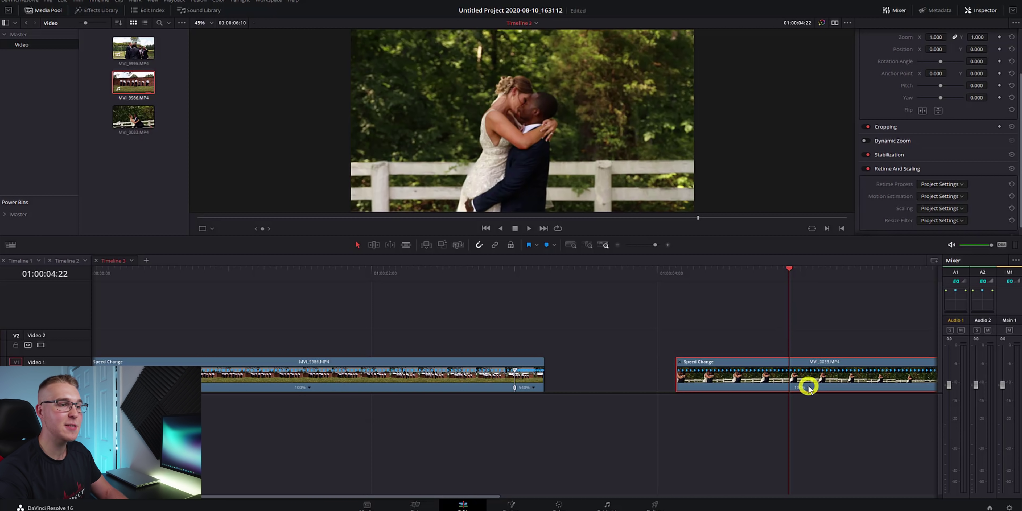
{"action": "right_click", "coordinate": [814, 391]}
{"action": "left_click", "coordinate": [832, 398]}
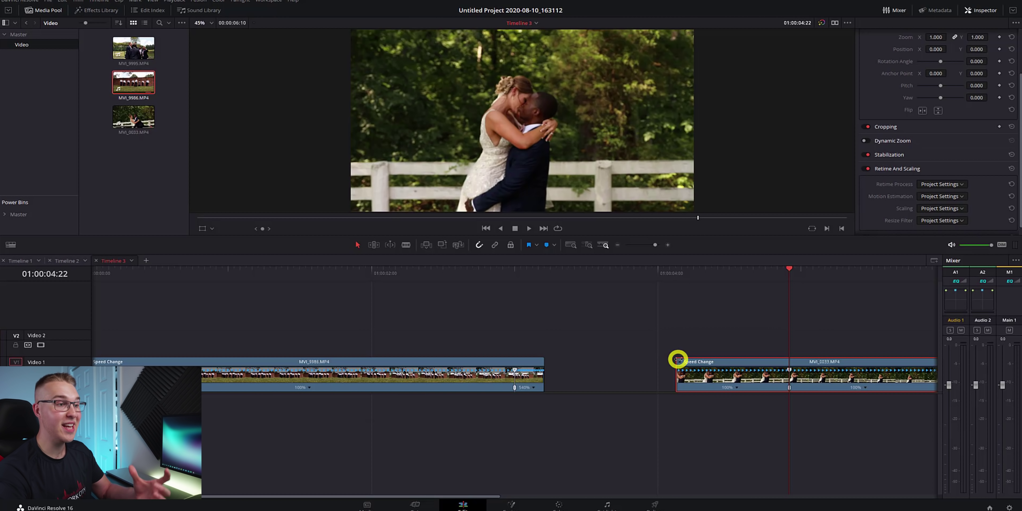
{"action": "left_click_drag", "start_coordinate": [726, 364], "coordinate": [587, 388]}
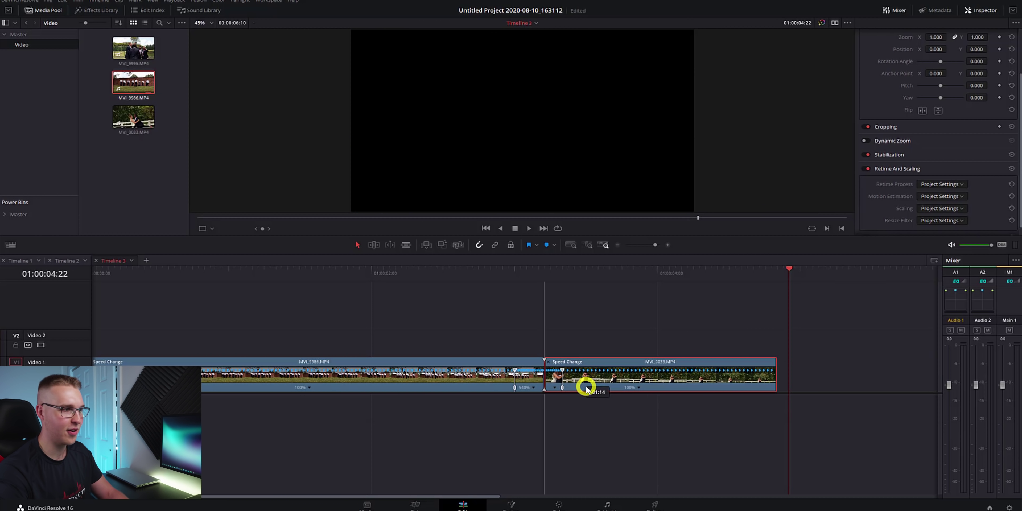
- Show MVI_9986's Retime Speed curve and ease its speed keyframe
{"action": "left_click", "coordinate": [507, 384]}
{"action": "right_click", "coordinate": [505, 385]}
{"action": "left_click", "coordinate": [532, 342]}
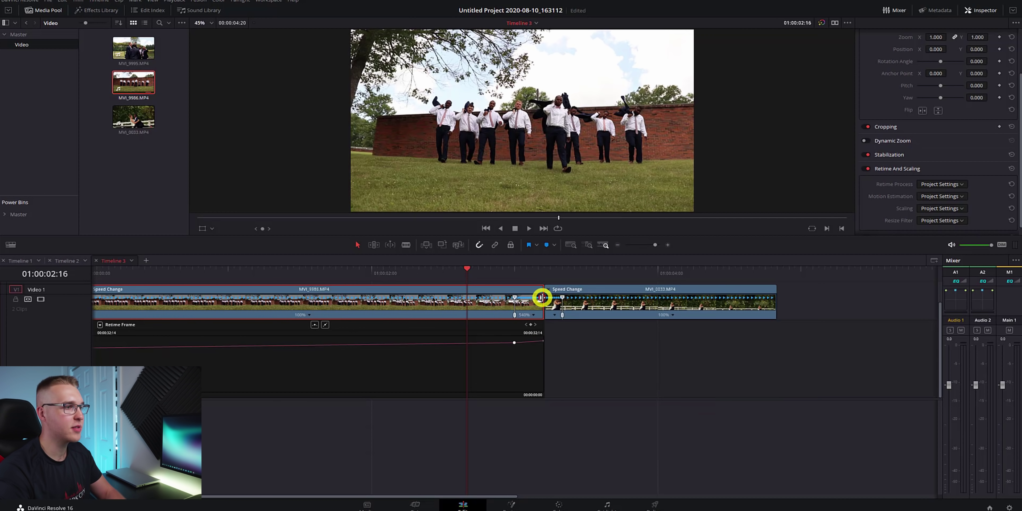
{"action": "left_click", "coordinate": [96, 324]}
{"action": "left_click", "coordinate": [417, 409]}
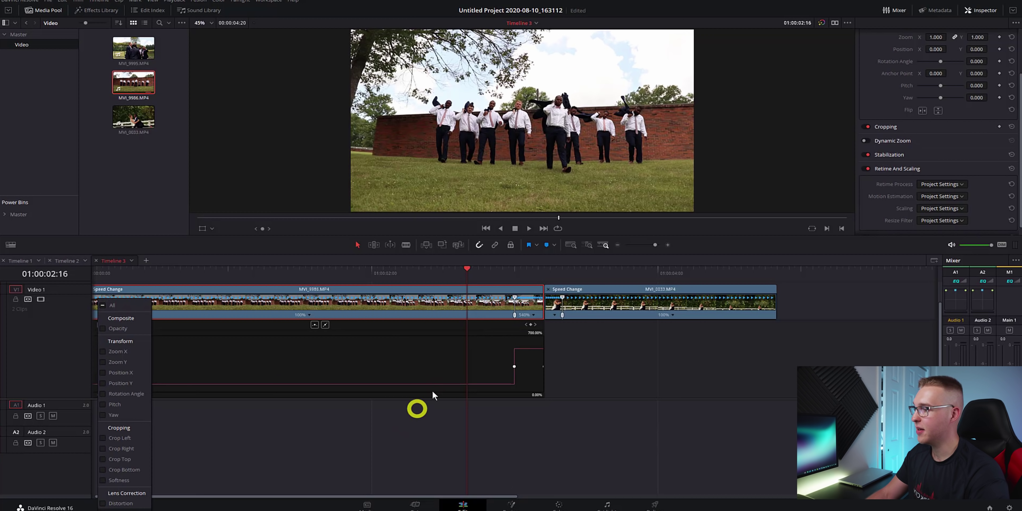
{"action": "left_click_drag", "start_coordinate": [507, 341], "coordinate": [517, 368]}
{"action": "left_click", "coordinate": [315, 325]}
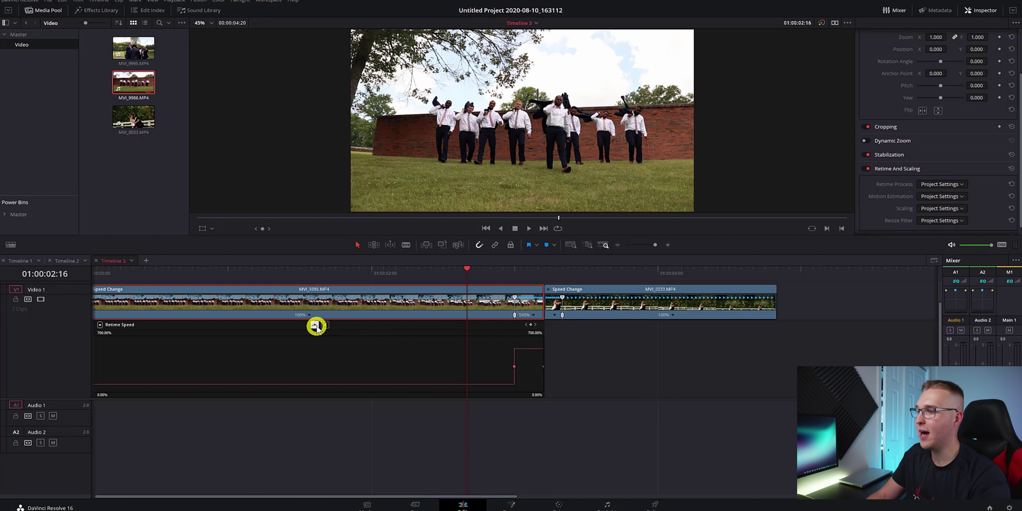
- Show MVI_0033's Retime Speed curve and ease its speed keyframe
{"action": "left_click", "coordinate": [579, 310]}
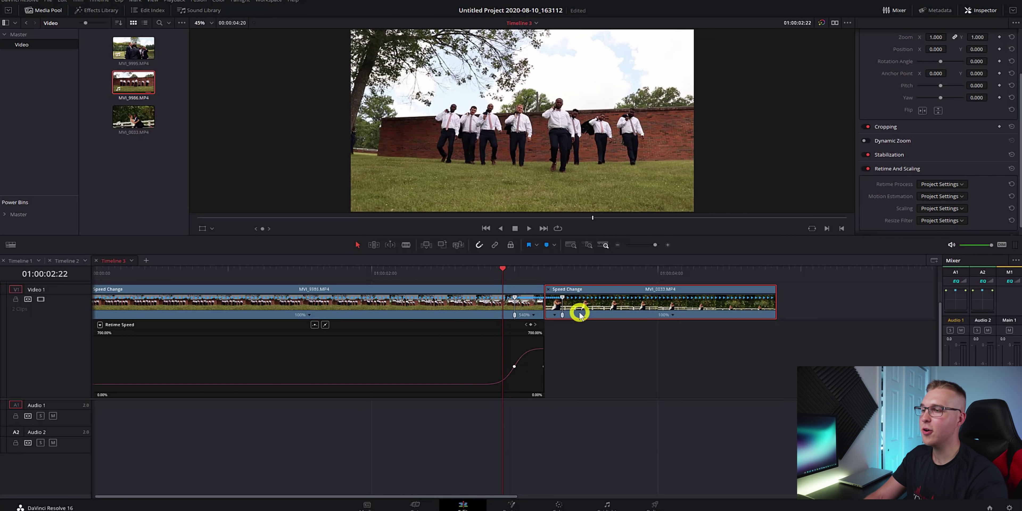
{"action": "left_click", "coordinate": [550, 325]}
{"action": "left_click", "coordinate": [637, 369]}
{"action": "left_click", "coordinate": [655, 325]}
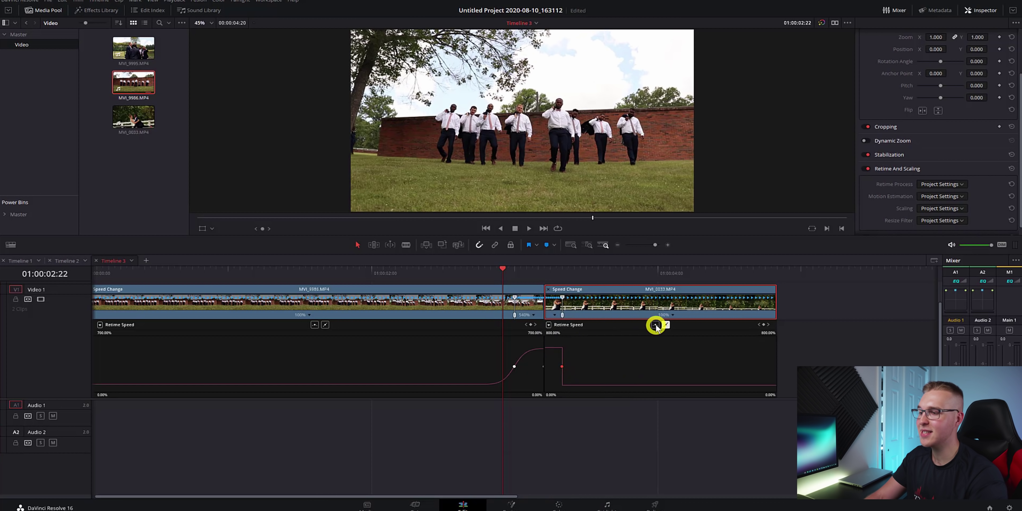